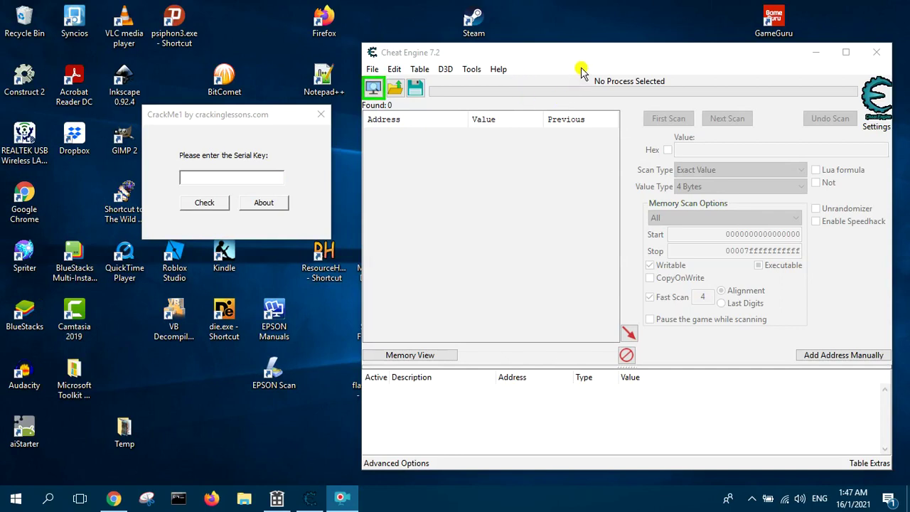
# Step: Attach Cheat Engine to the CrackMe1.exe process from the process list
pyautogui.click(238, 121)
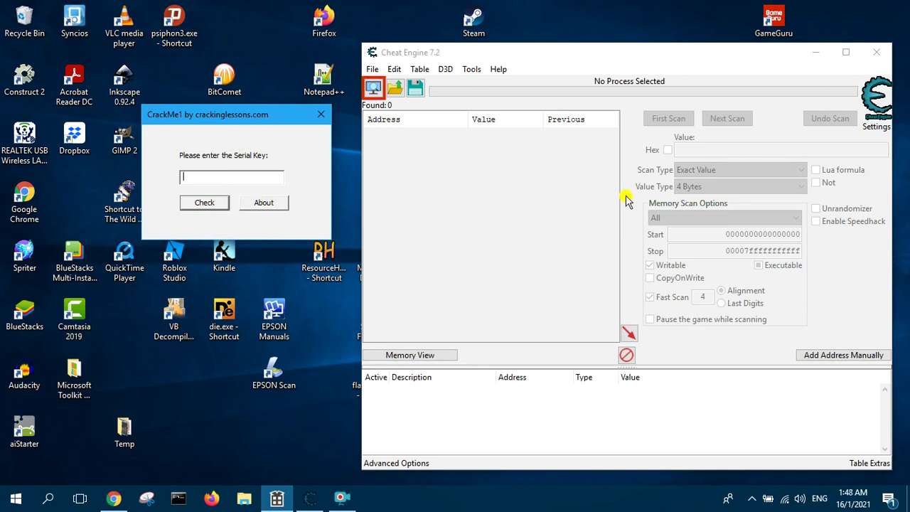
pyautogui.click(376, 90)
pyautogui.click(183, 216)
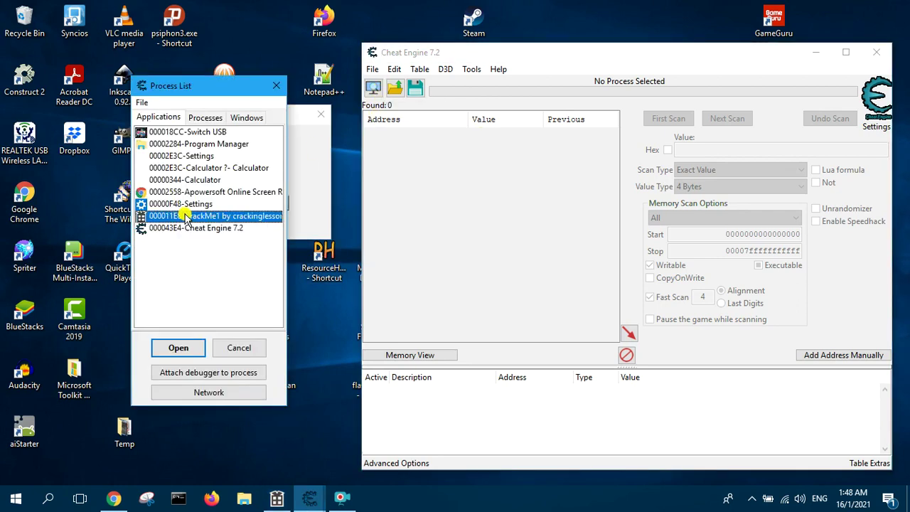
pyautogui.click(178, 347)
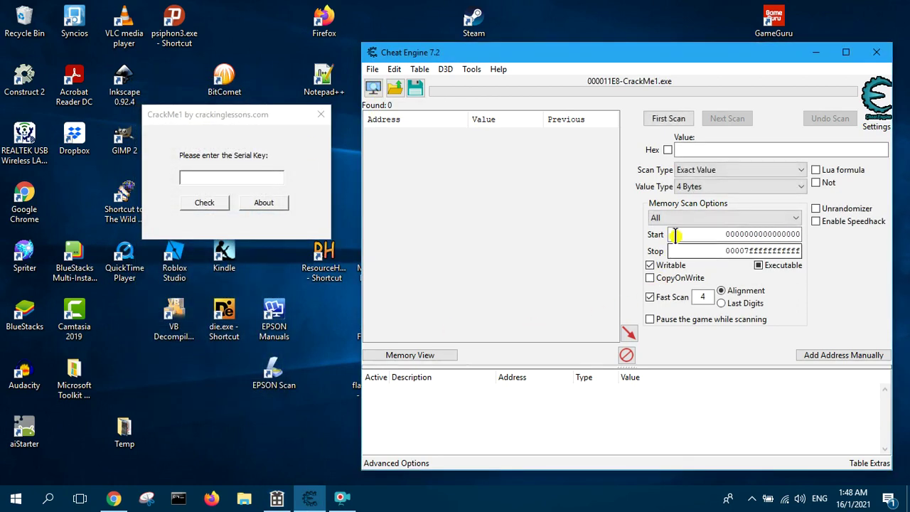
# Step: Try serials 1 and 2 in CrackMe, dismissing each 'Sorry' wrong-key message
pyautogui.click(189, 176)
pyautogui.write('1')
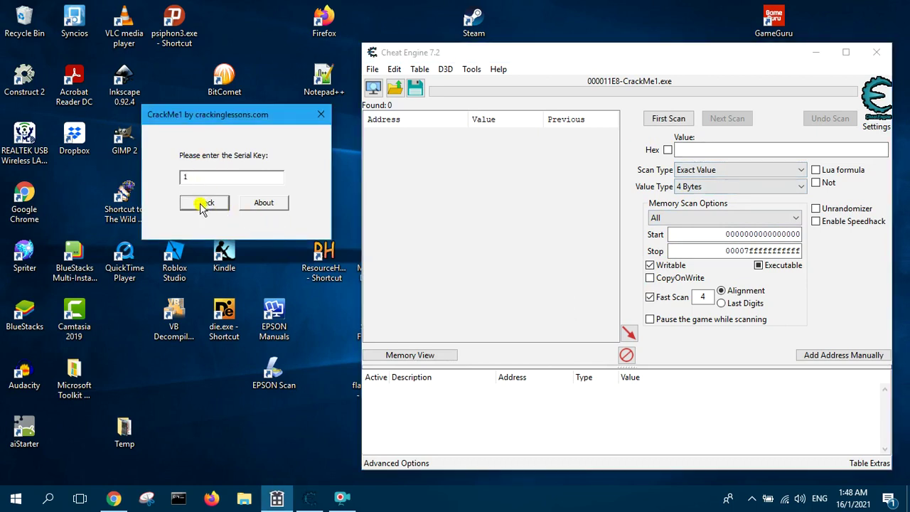
pyautogui.click(202, 204)
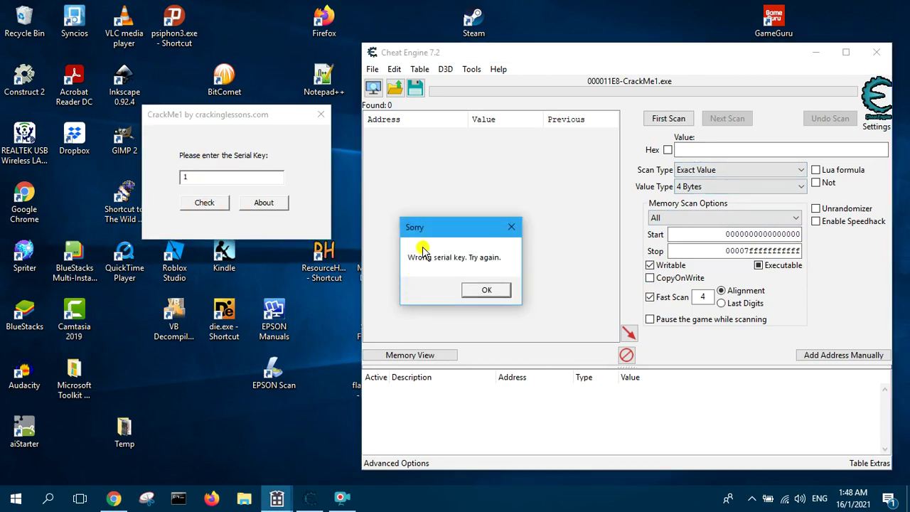
pyautogui.moveTo(441, 227); pyautogui.dragTo(204, 232)
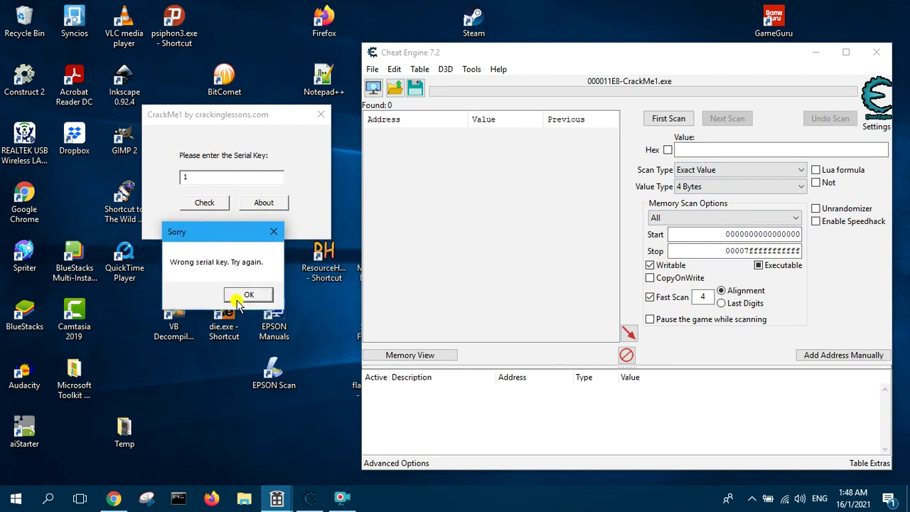
pyautogui.click(250, 297)
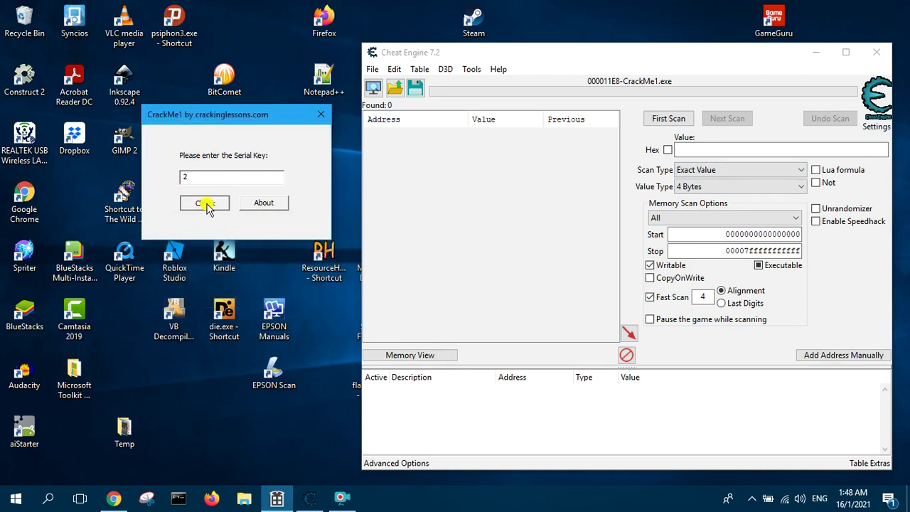
pyautogui.click(204, 204)
pyautogui.moveTo(464, 228); pyautogui.dragTo(236, 253)
pyautogui.click(250, 315)
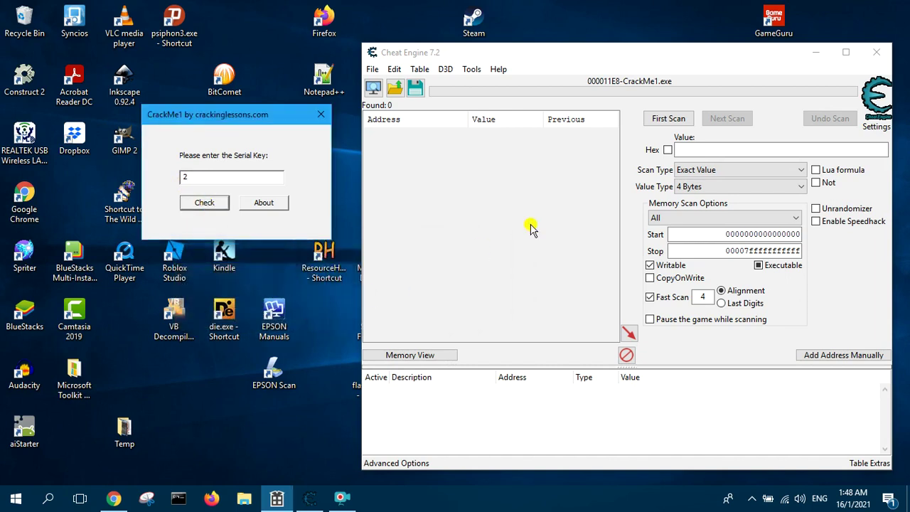
# Step: Set the scan value type to String and run a first scan for 2
pyautogui.click(706, 187)
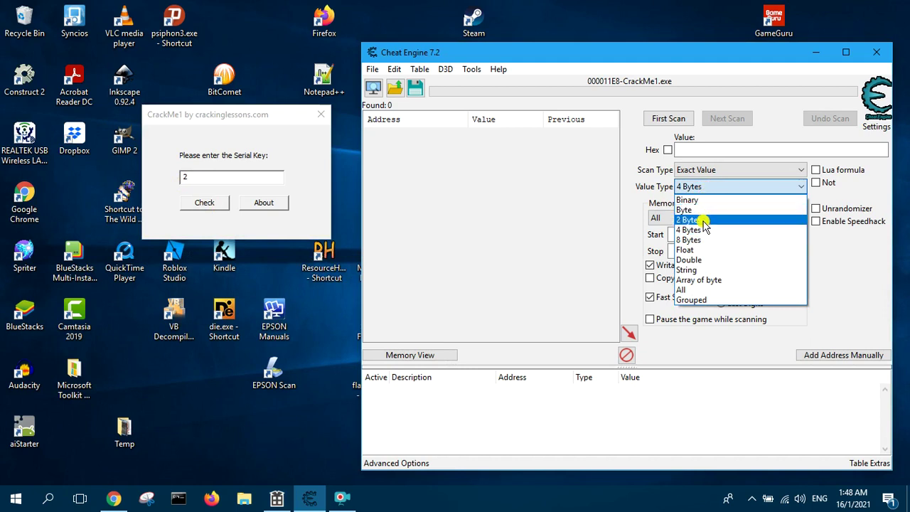
pyautogui.click(707, 271)
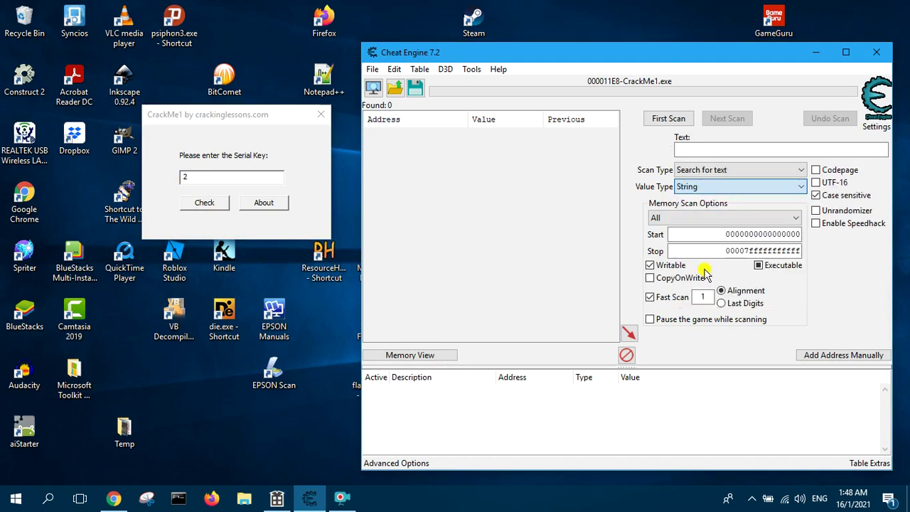
pyautogui.click(700, 147)
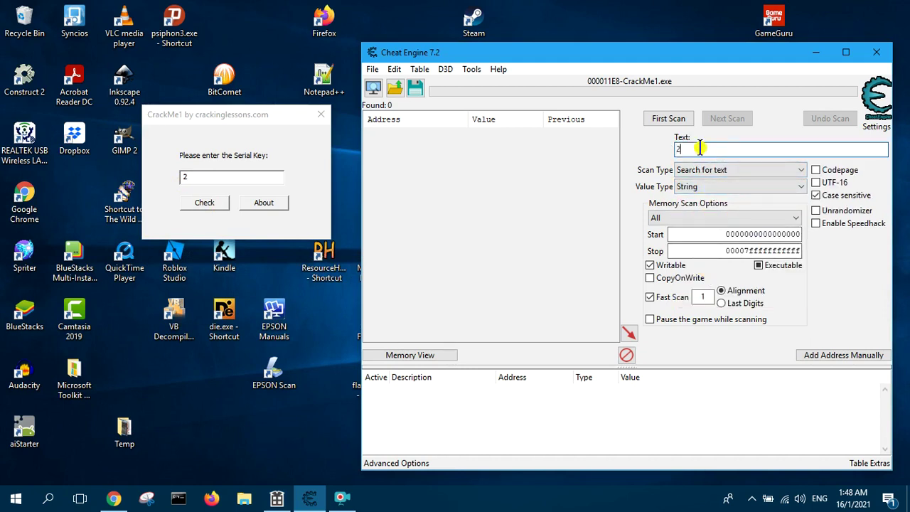
pyautogui.click(675, 121)
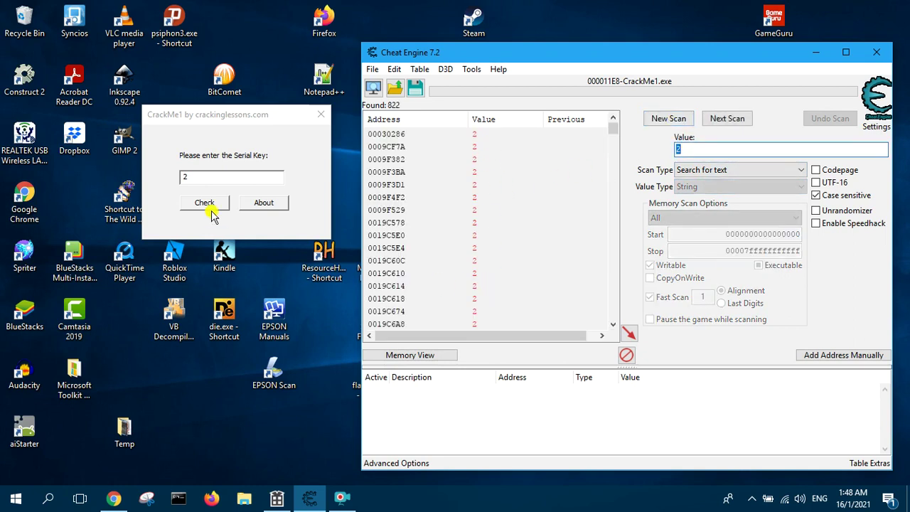
# Step: Replace the serial with 3 in CrackMe, check it, and dismiss the rejection
pyautogui.moveTo(191, 179); pyautogui.dragTo(178, 177)
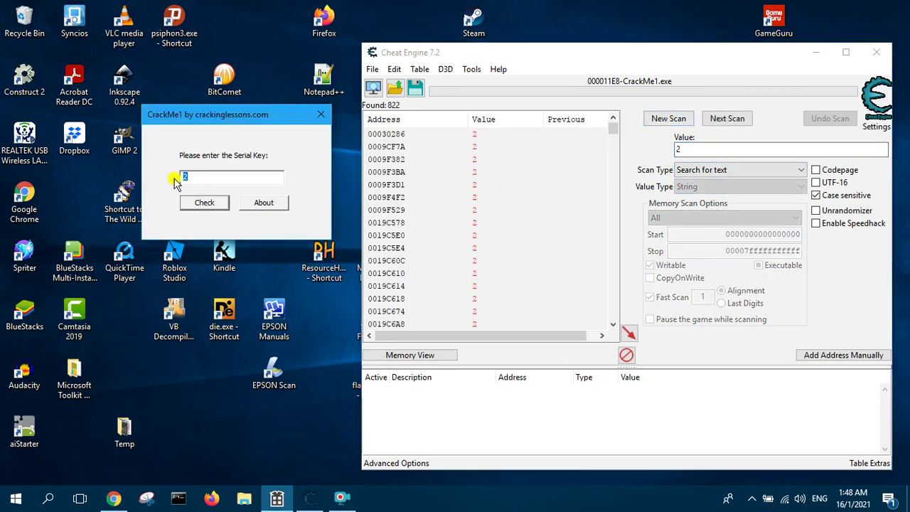
pyautogui.write('3')
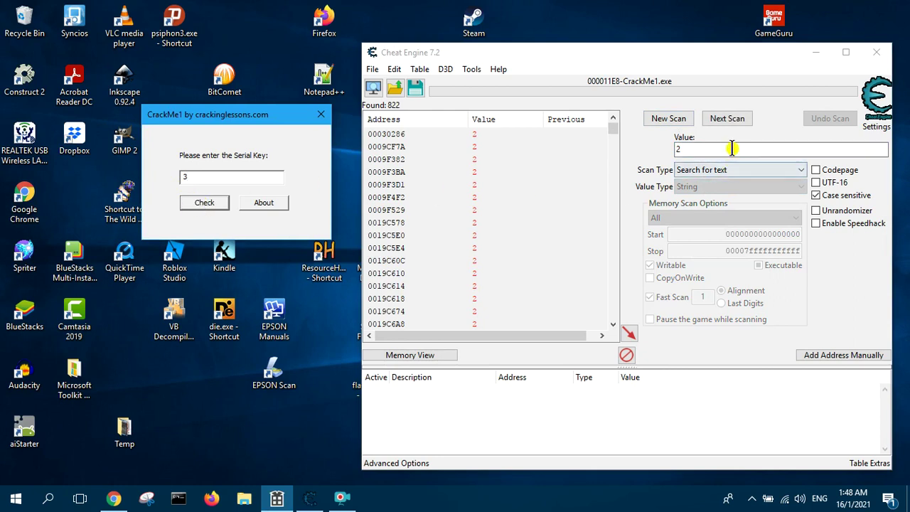
pyautogui.click(211, 207)
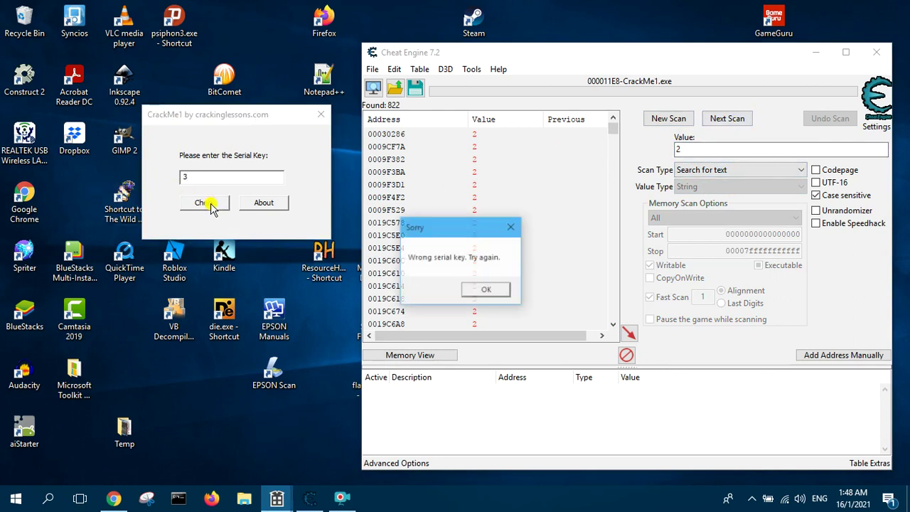
pyautogui.click(486, 291)
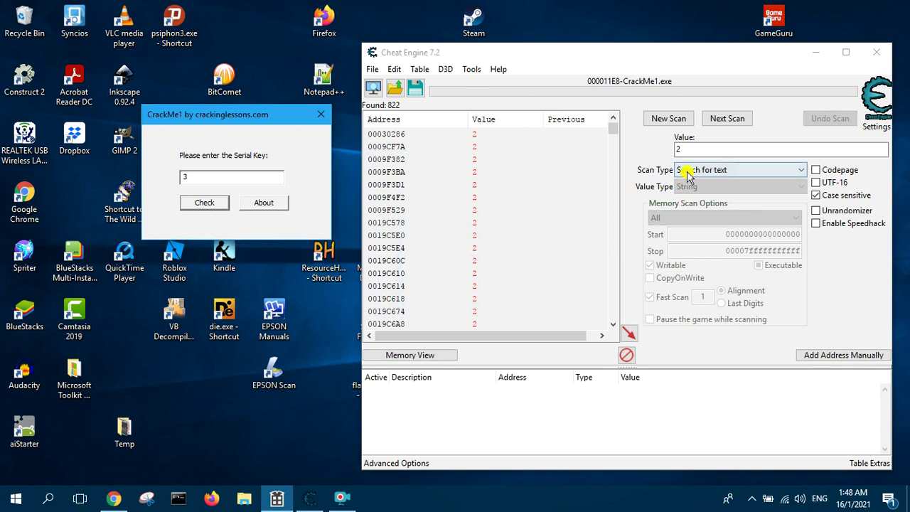
# Step: Next-scan for 3 and add the single result, 026D5BB0, to the address list
pyautogui.moveTo(704, 148); pyautogui.dragTo(672, 152)
pyautogui.write('3')
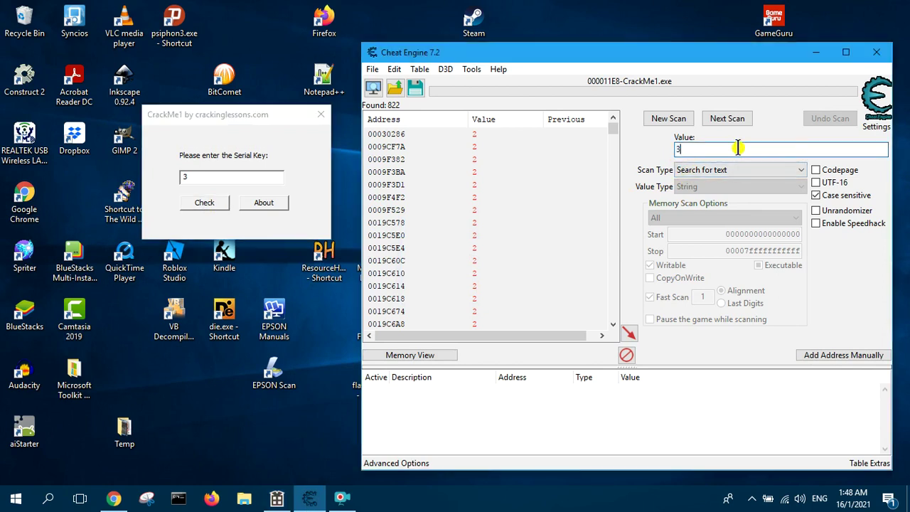
pyautogui.click(736, 122)
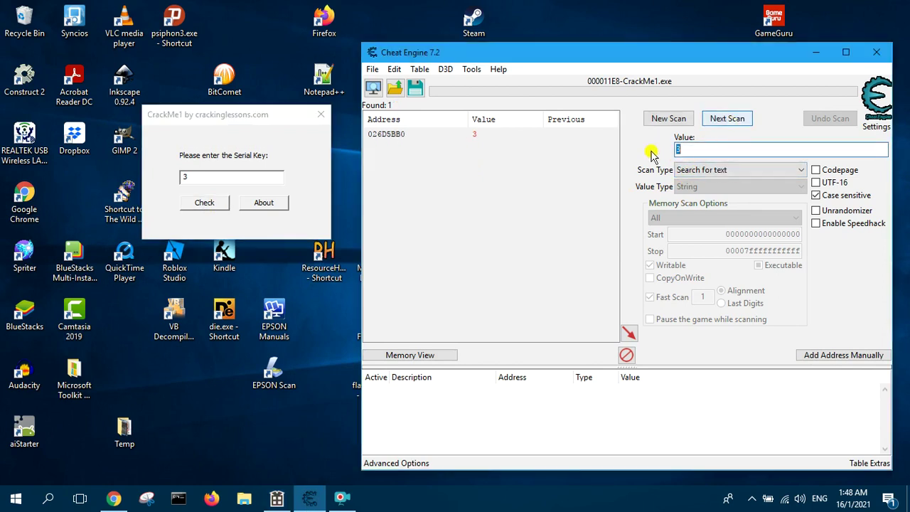
pyautogui.doubleClick(474, 135)
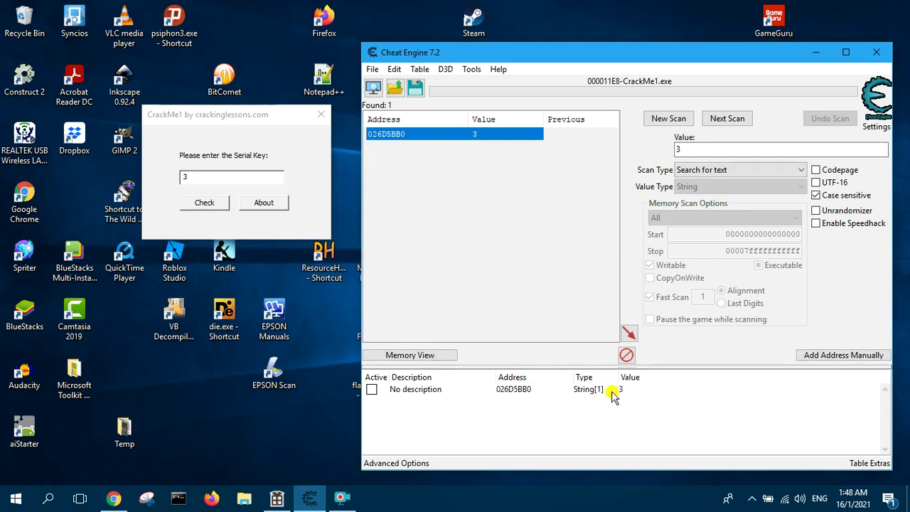
pyautogui.click(509, 390)
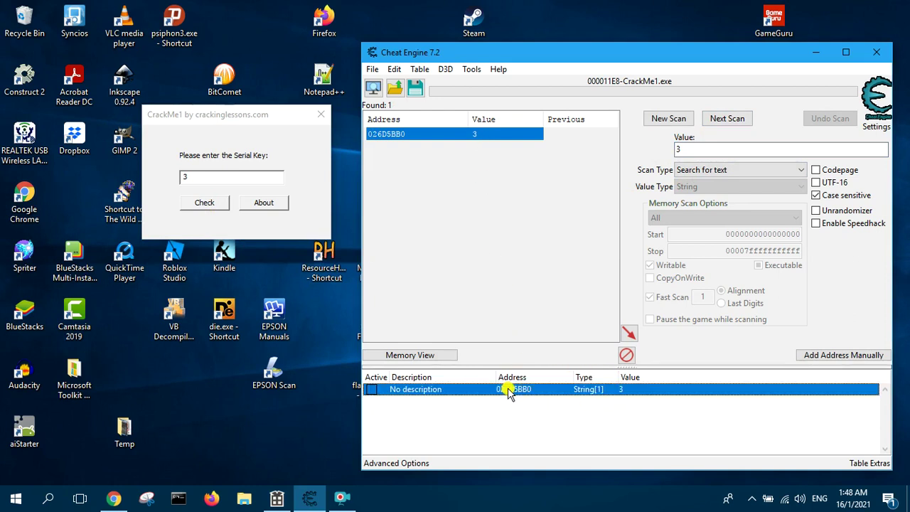
# Step: Run 'Find out what accesses this address' on 026D5BB0, confirming the debugger attach
pyautogui.rightClick(509, 390)
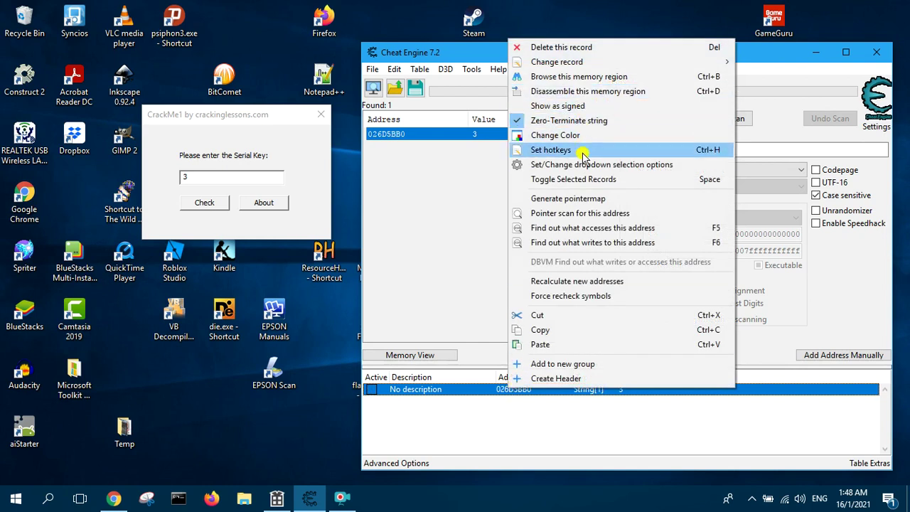
pyautogui.click(582, 233)
pyautogui.click(506, 259)
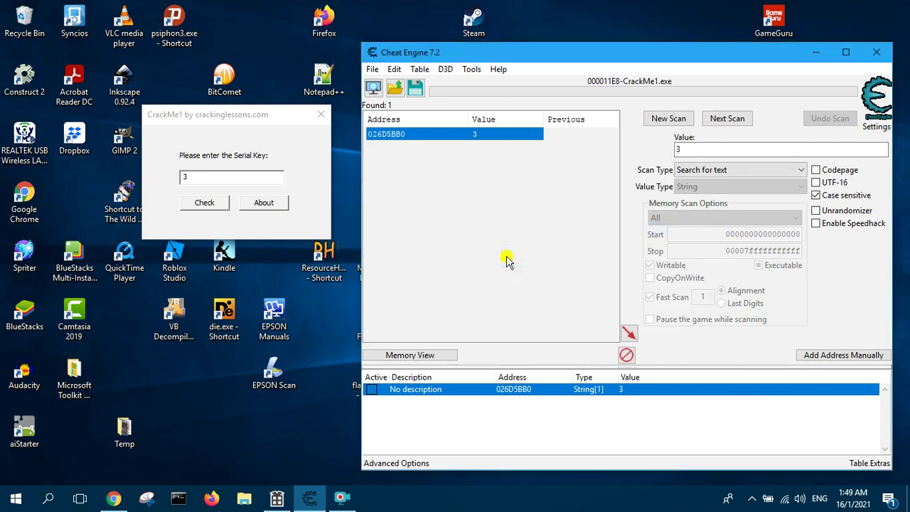
# Step: Check serial 4 three times, dismissing each rejection, then select the mov al,[esi] opcode
pyautogui.click(205, 163)
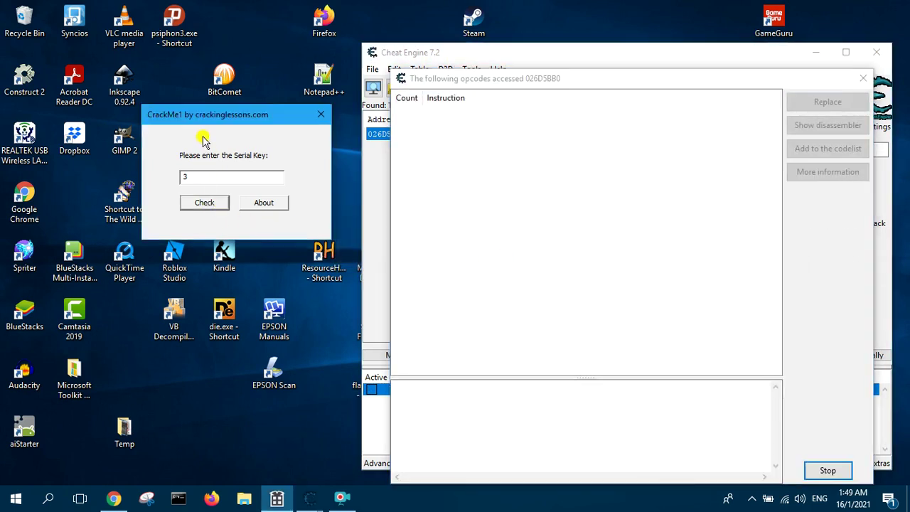
pyautogui.press('BackSpace')
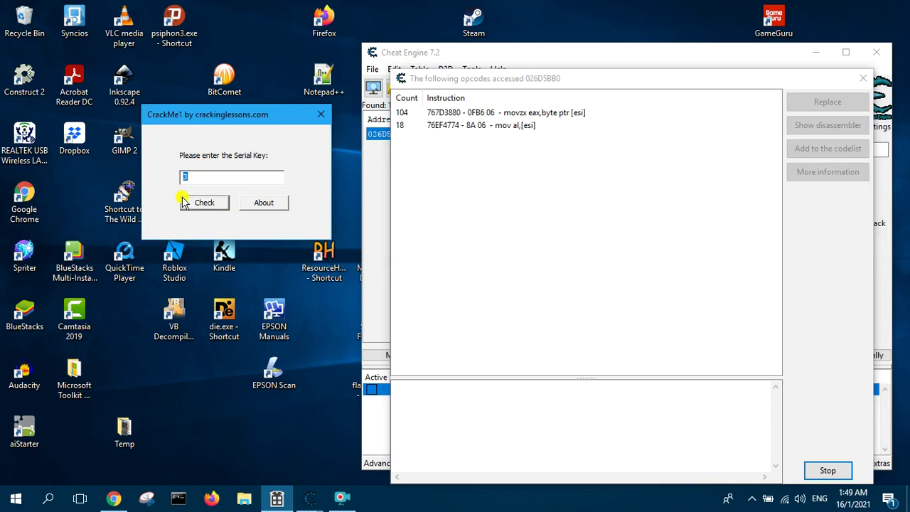
pyautogui.write('4')
pyautogui.click(212, 204)
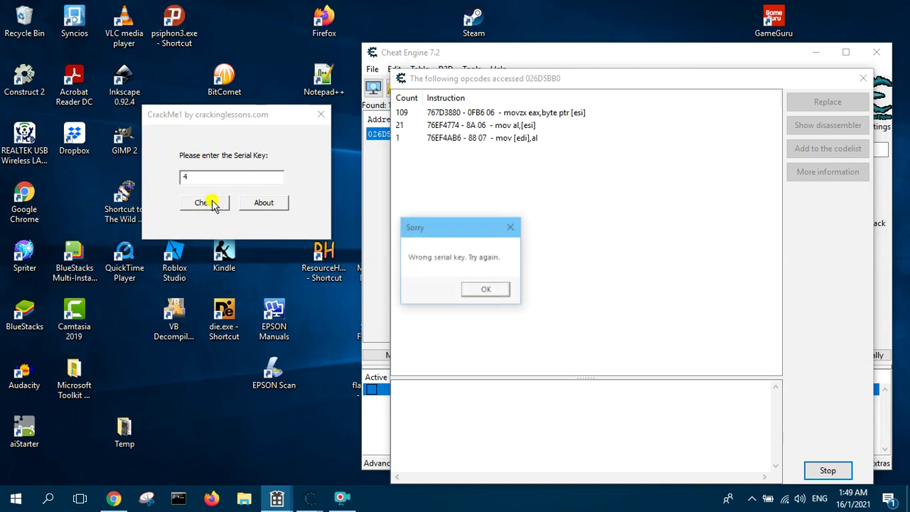
pyautogui.click(486, 291)
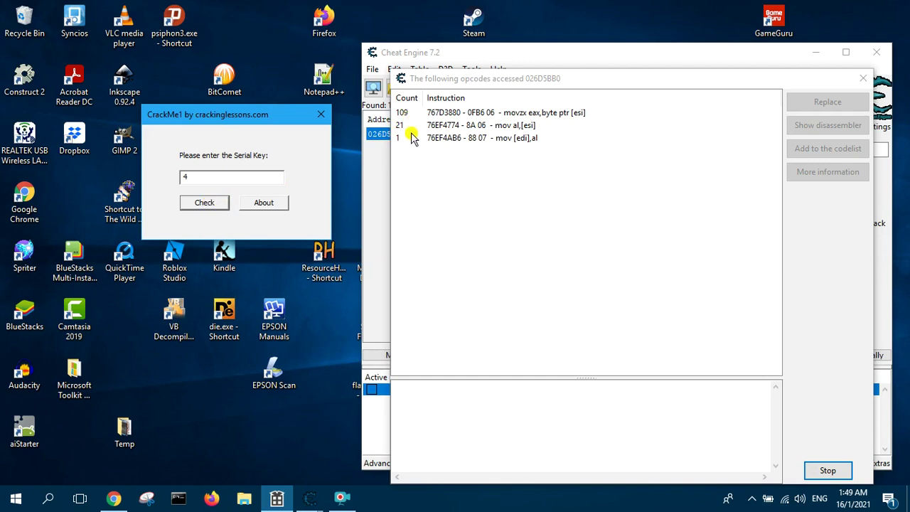
pyautogui.click(206, 204)
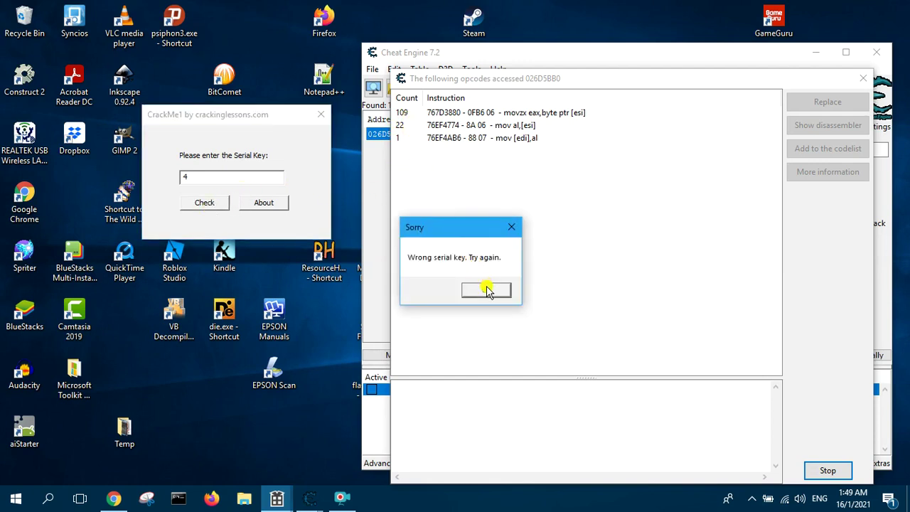
pyautogui.click(487, 290)
pyautogui.click(213, 205)
pyautogui.click(486, 291)
pyautogui.click(461, 126)
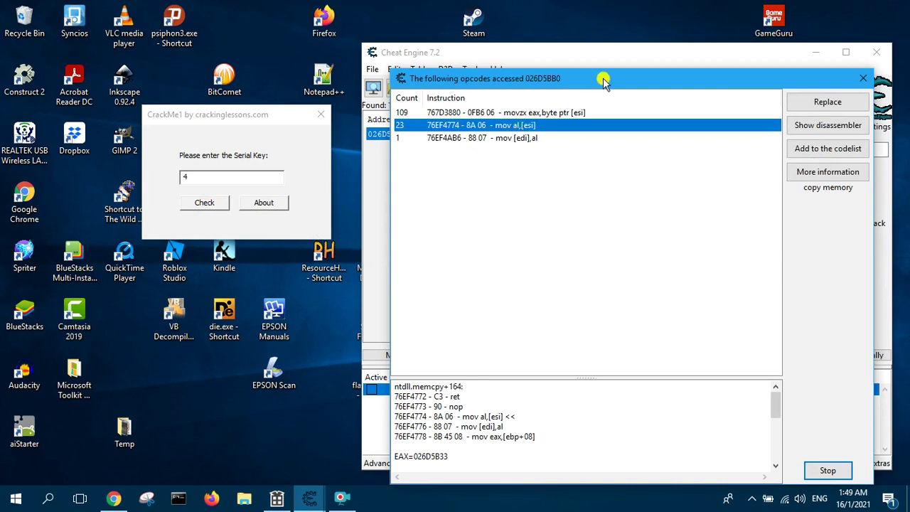
pyautogui.moveTo(603, 82); pyautogui.dragTo(336, 71)
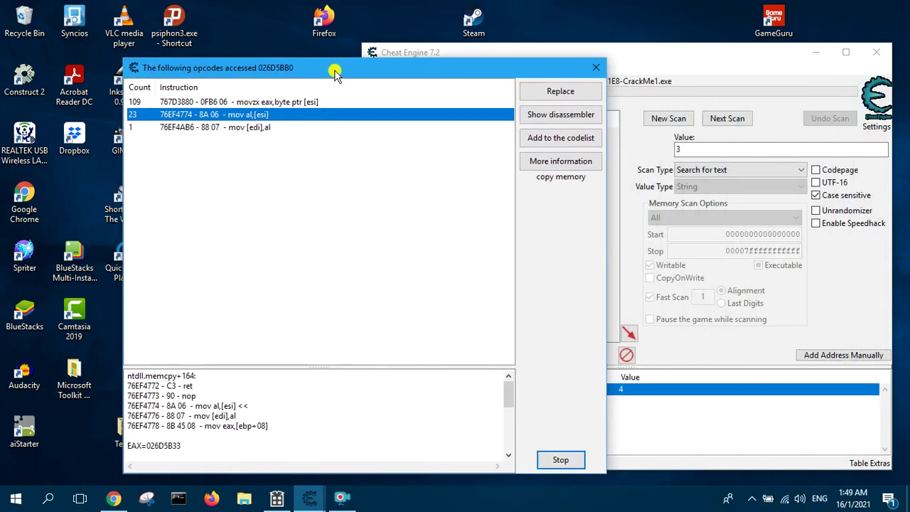
# Step: Show the mov al,[esi] opcode in the disassembler at ntdll.memcpy+164
pyautogui.click(538, 116)
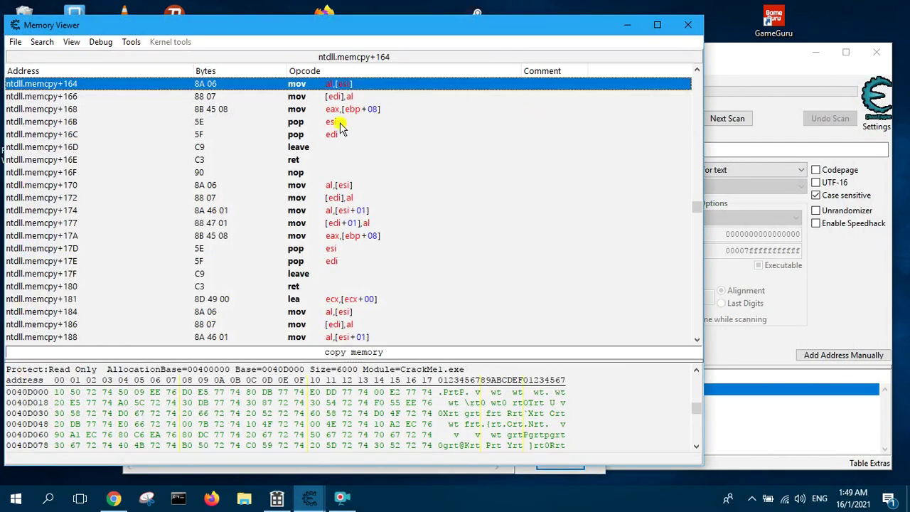
pyautogui.scroll(2, 334, 132)
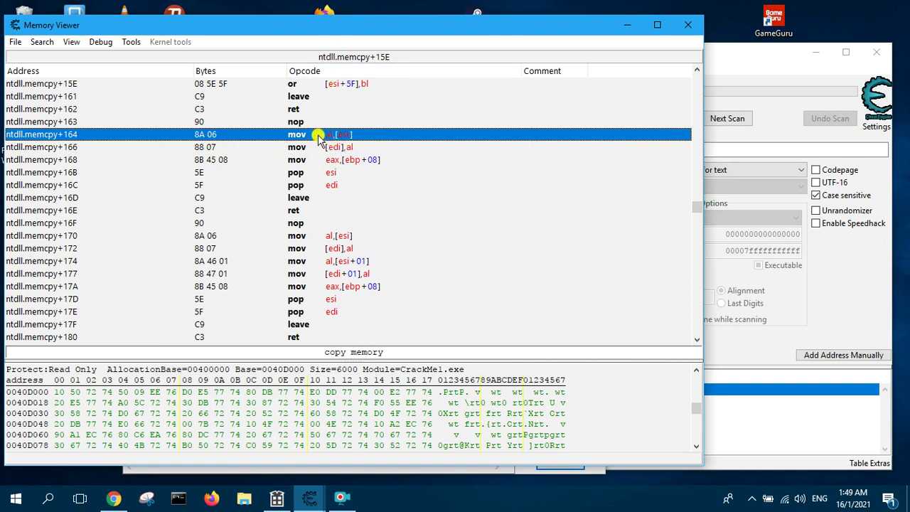
# Step: Set a break-and-trace on ntdll.memcpy+164 with 1000 steps and move the Tracer and disassembler aside
pyautogui.rightClick(268, 135)
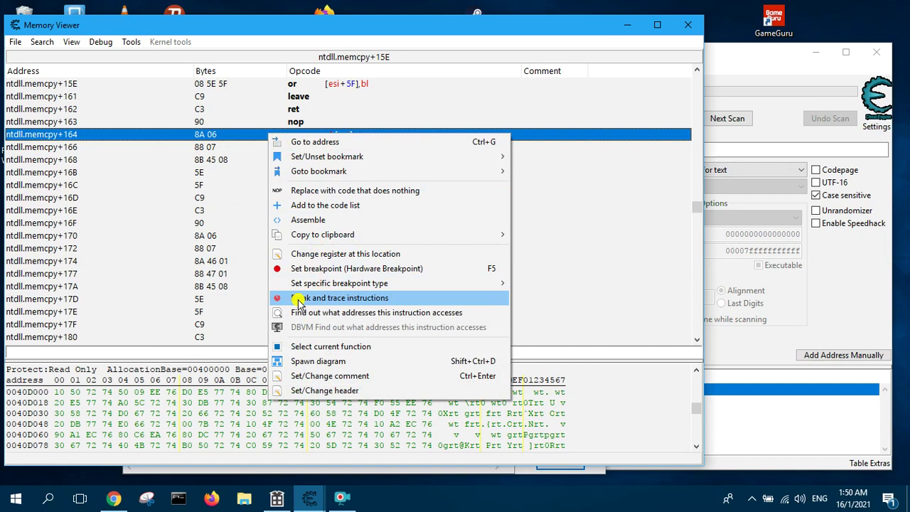
pyautogui.click(298, 302)
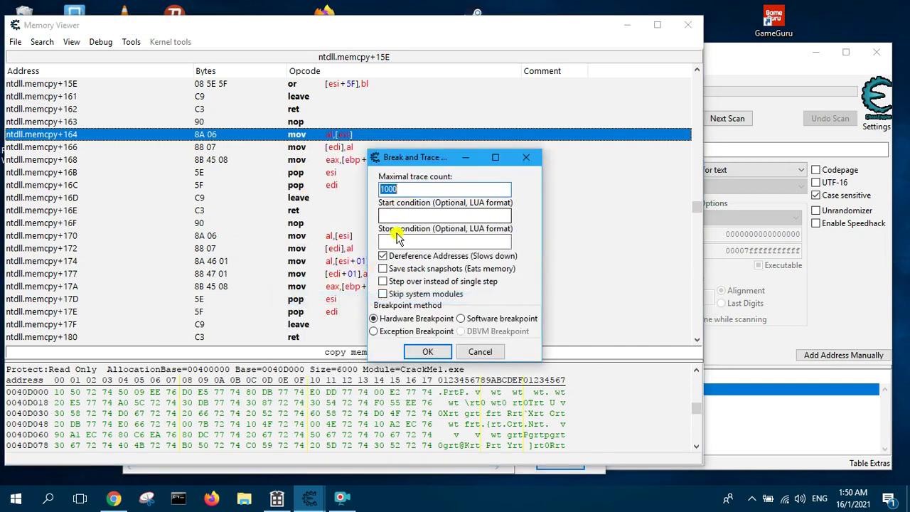
pyautogui.click(426, 351)
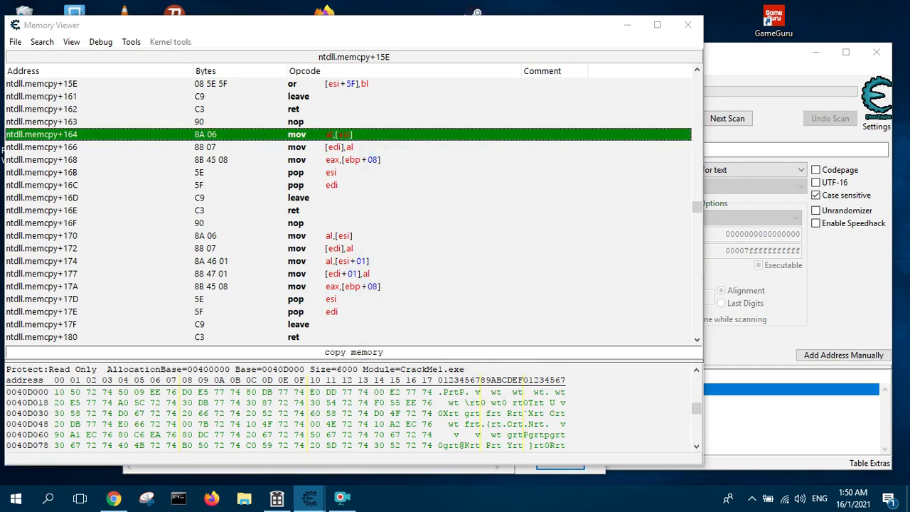
pyautogui.moveTo(841, 154); pyautogui.dragTo(812, 108)
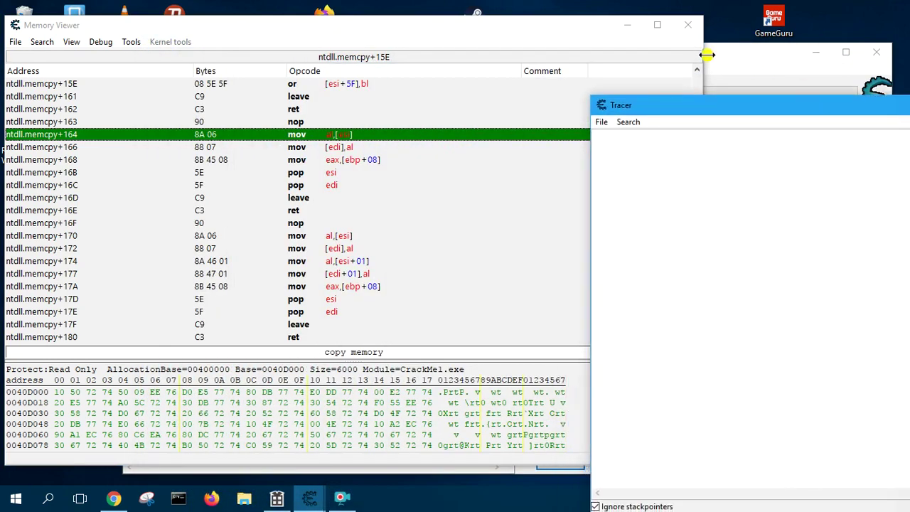
pyautogui.moveTo(589, 29); pyautogui.dragTo(525, 313)
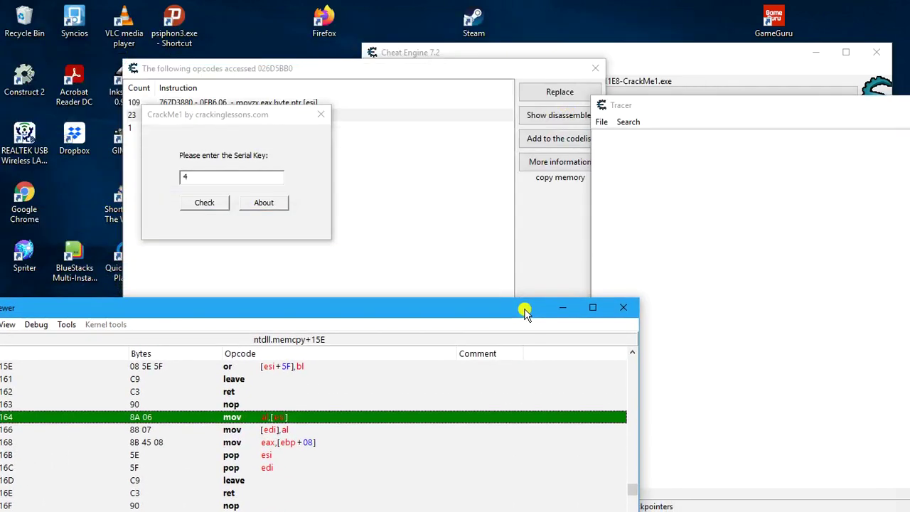
# Step: Check serial 4 again so the Tracer records CrackMe1.Callback, then bring the Tracer forward
pyautogui.click(227, 115)
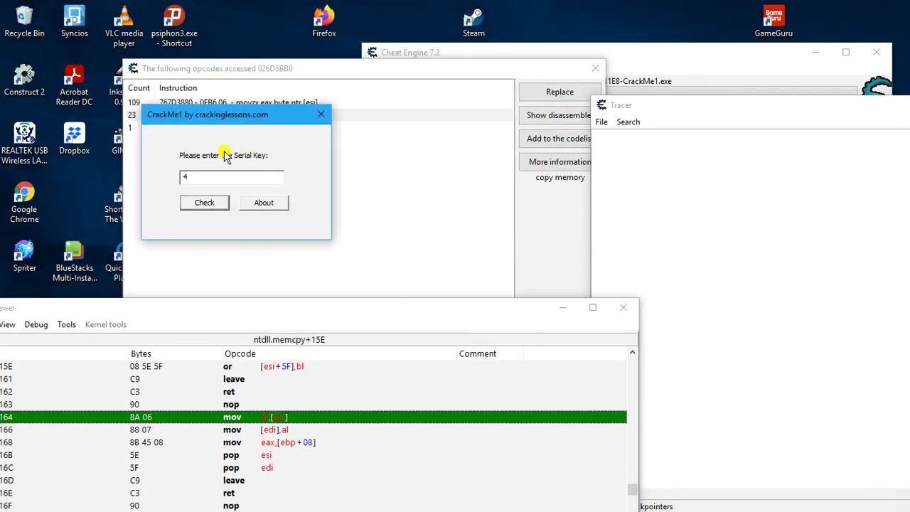
pyautogui.click(204, 203)
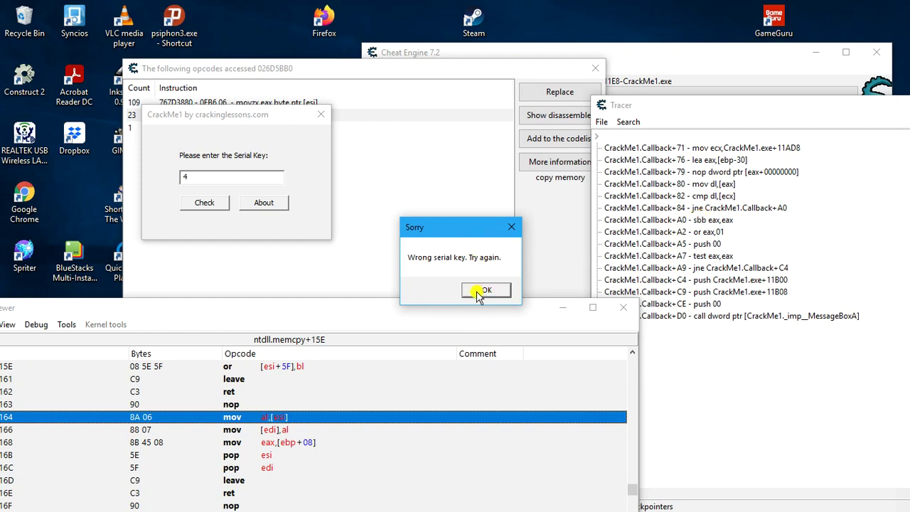
pyautogui.moveTo(469, 229); pyautogui.dragTo(211, 219)
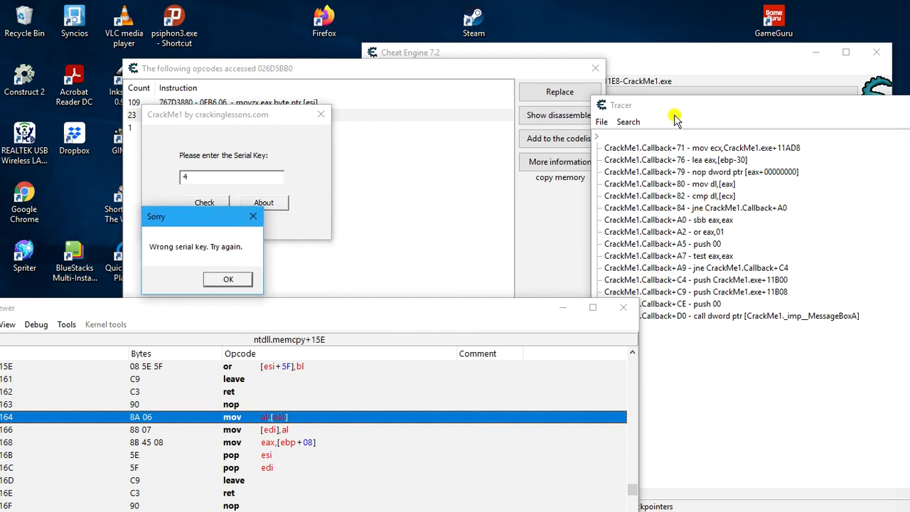
pyautogui.moveTo(675, 118); pyautogui.dragTo(339, 50)
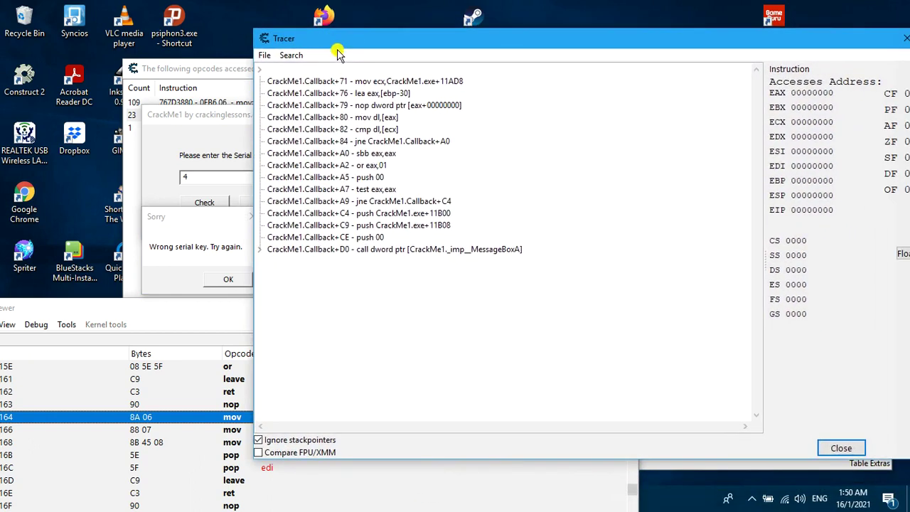
# Step: Expand all Tracer nodes and view the registers at the ntdll.memcpy+164 step
pyautogui.rightClick(262, 73)
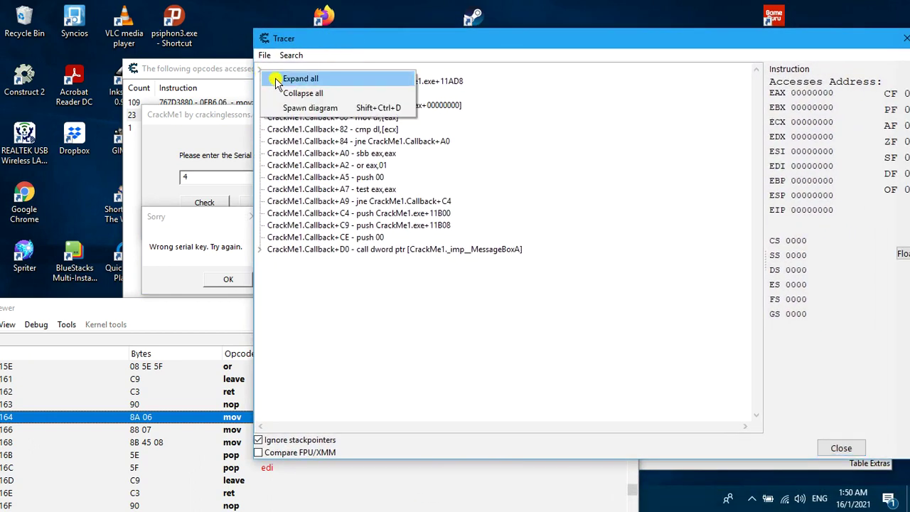
pyautogui.click(273, 79)
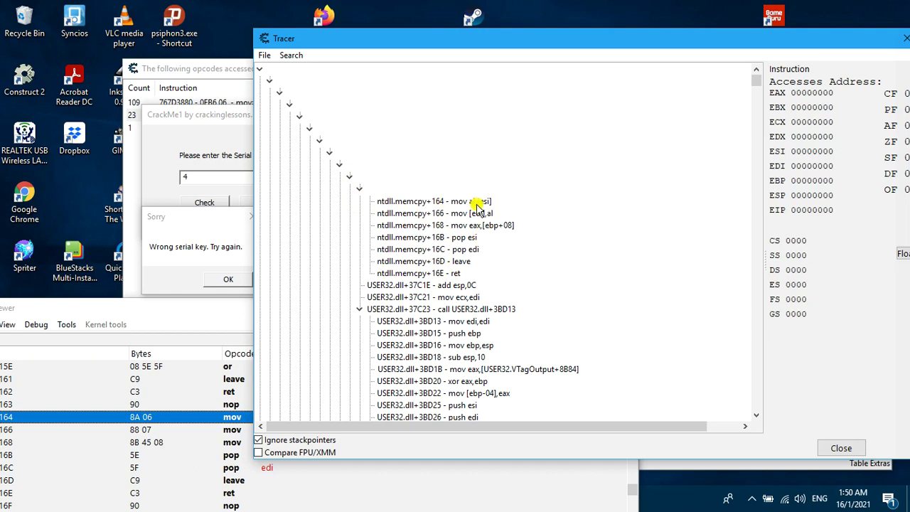
pyautogui.click(478, 202)
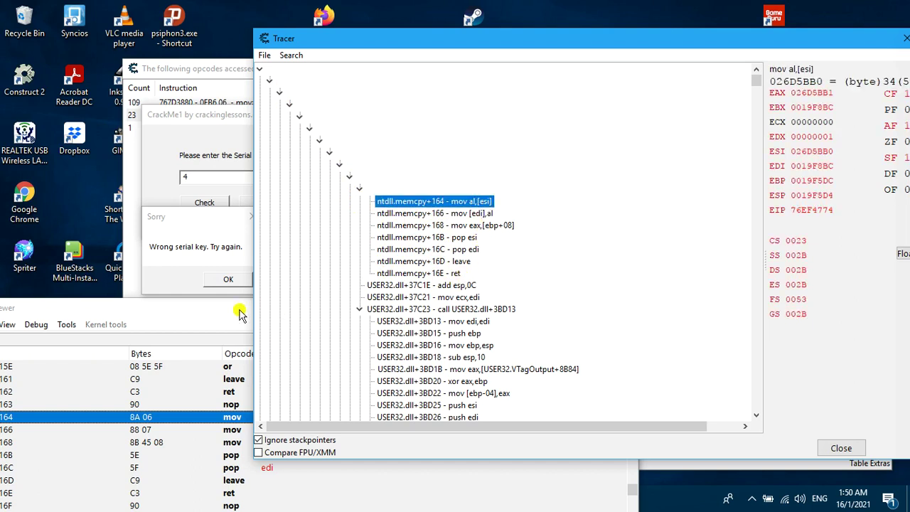
# Step: Rearrange the disassembler and Tracer windows so the trace stays visible
pyautogui.moveTo(217, 315); pyautogui.dragTo(319, 189)
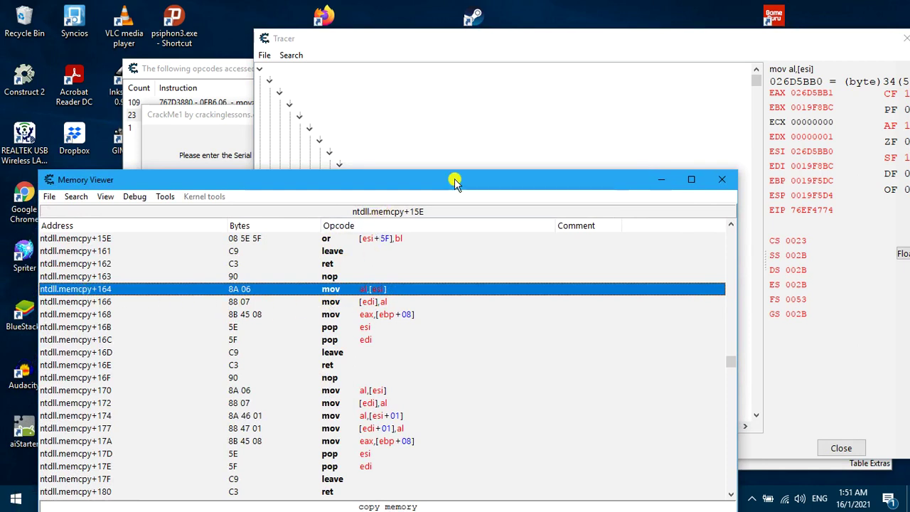
pyautogui.moveTo(455, 182); pyautogui.dragTo(439, 322)
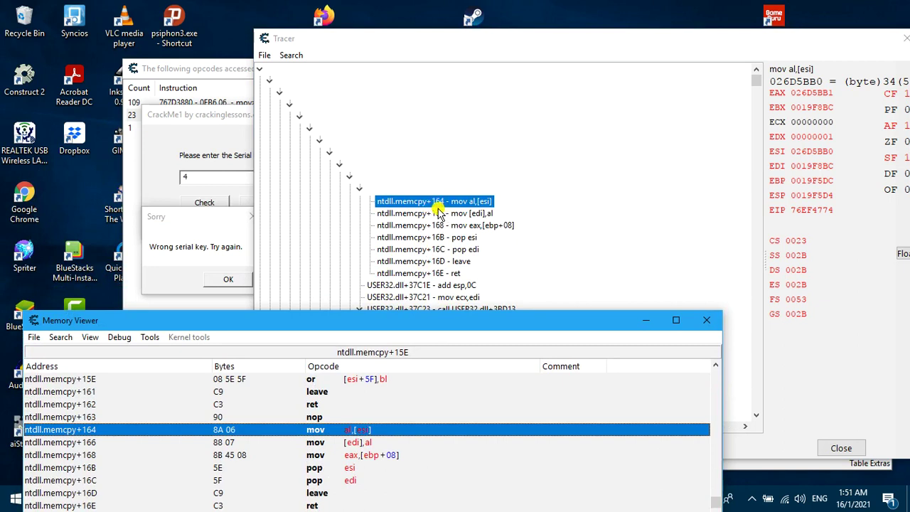
pyautogui.click(487, 38)
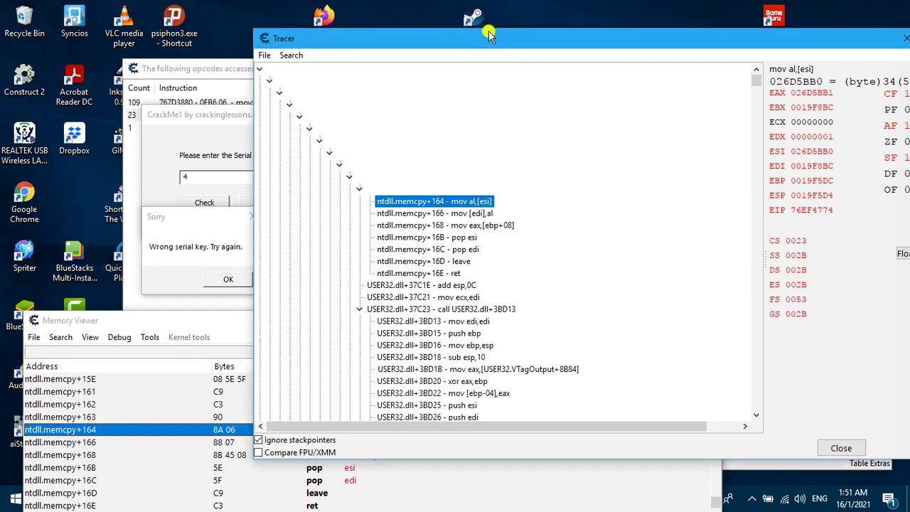
pyautogui.moveTo(489, 35); pyautogui.dragTo(495, 17)
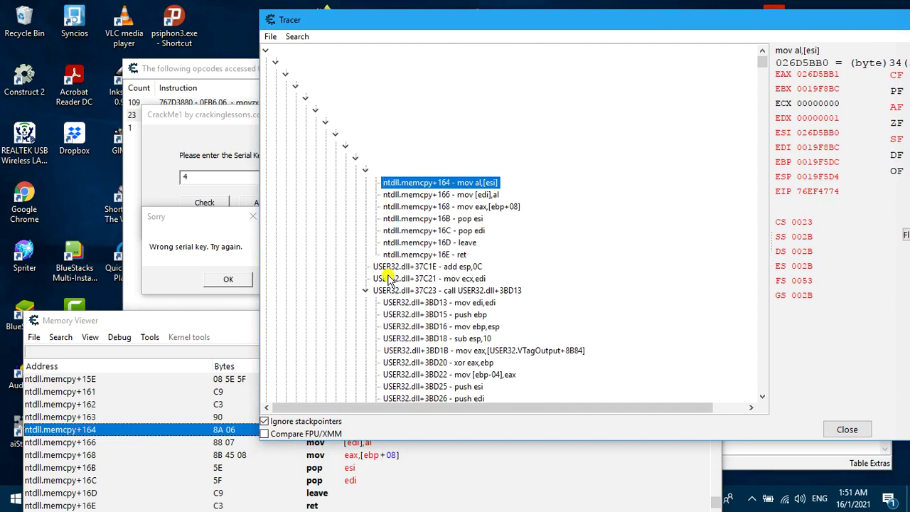
# Step: Fold the USER32.dll+37C23 and EditWndProc+1B2 call subtrees and expand TranslateMessageEx+D0
pyautogui.scroll(-1, 413, 245)
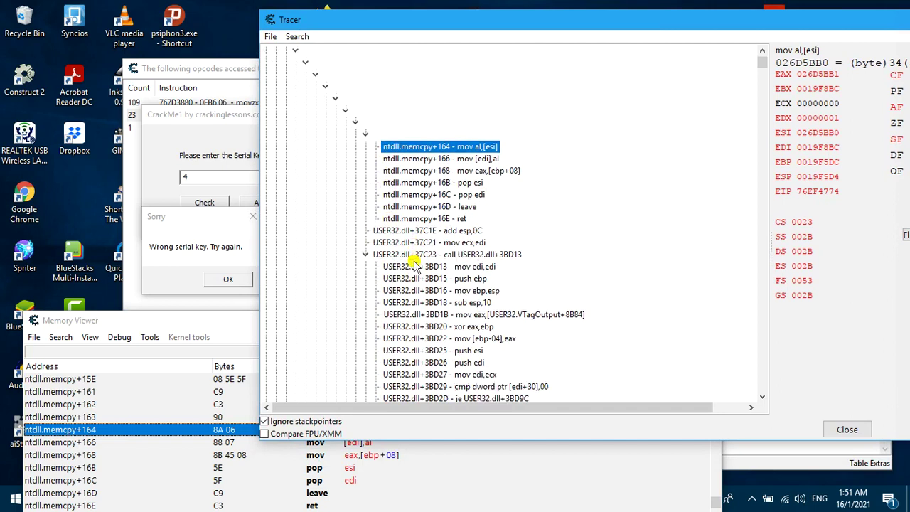
pyautogui.click(364, 254)
pyautogui.scroll(-1, 455, 256)
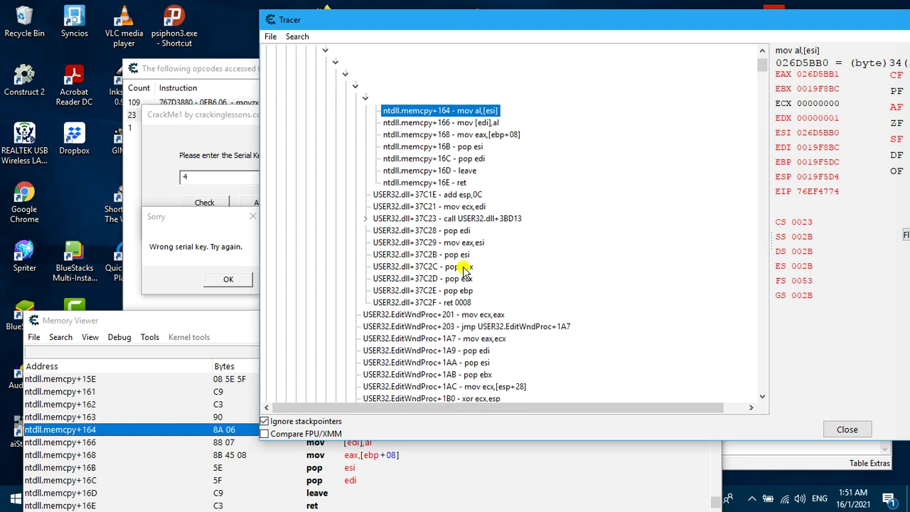
pyautogui.scroll(-1, 455, 235)
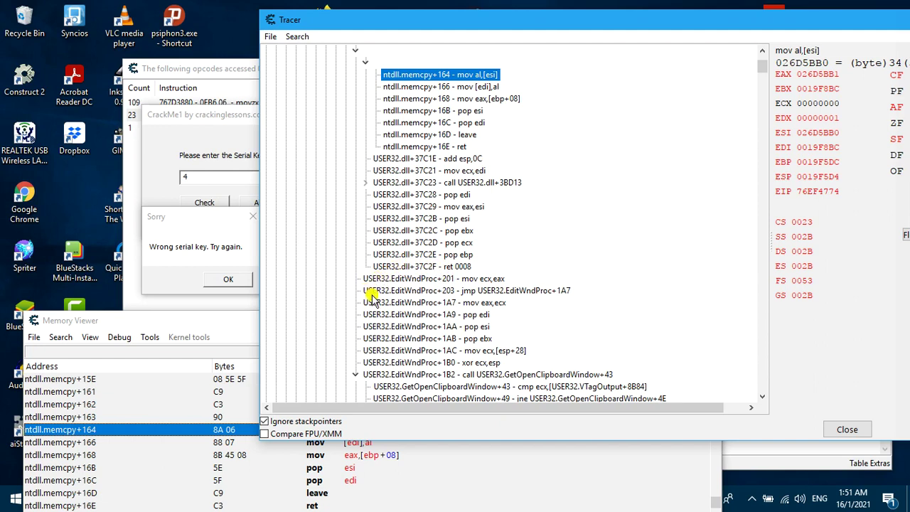
pyautogui.scroll(-2, 372, 297)
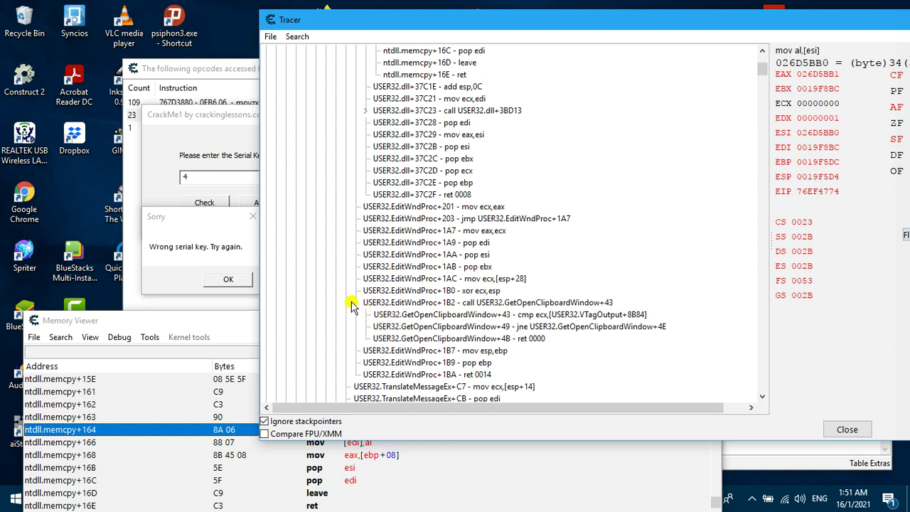
pyautogui.click(354, 303)
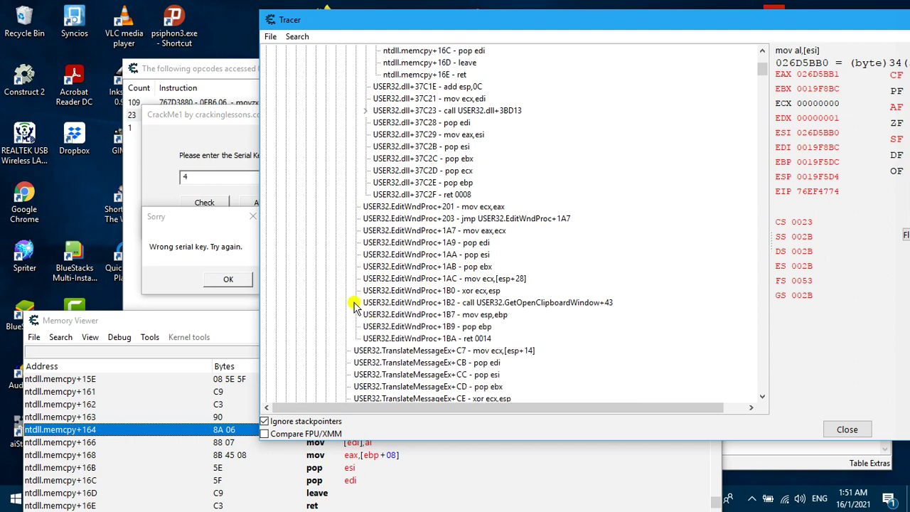
pyautogui.scroll(-2, 455, 354)
pyautogui.doubleClick(455, 349)
pyautogui.scroll(-1, 455, 352)
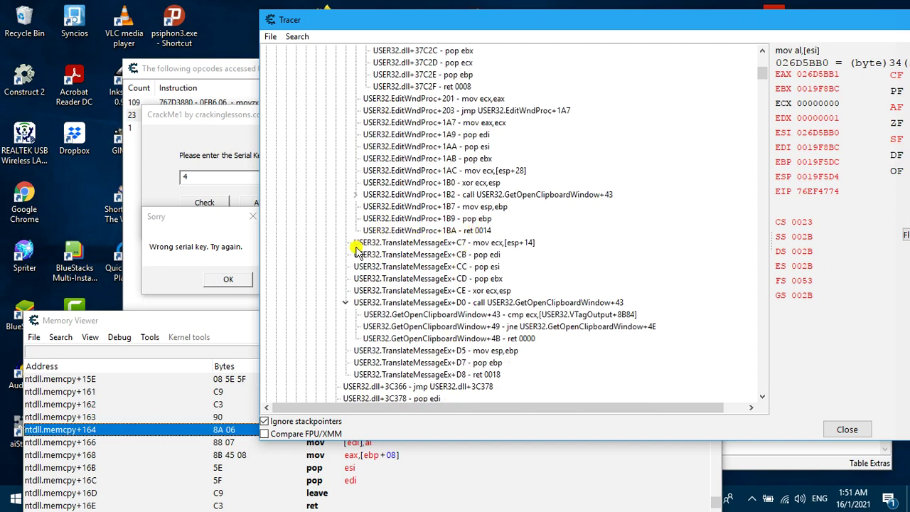
pyautogui.scroll(-2, 357, 248)
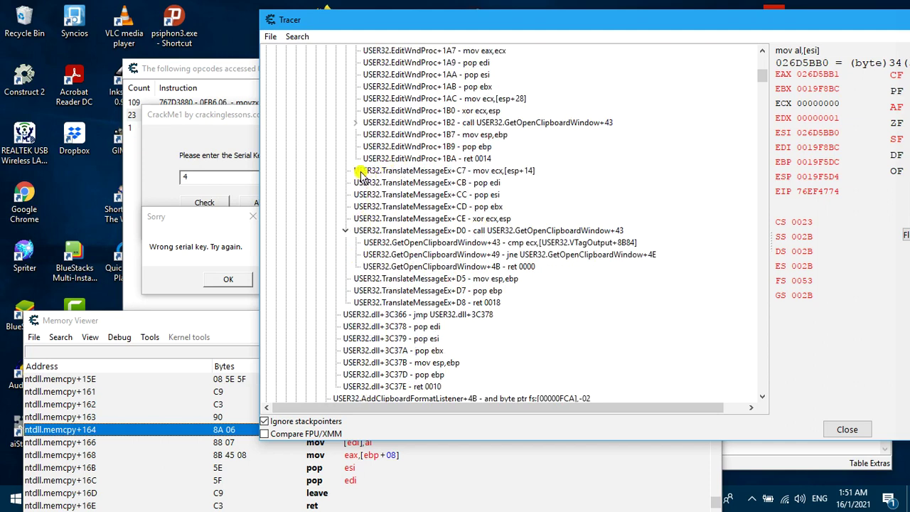
# Step: Fold the TranslateMessageEx+D0, EndTask+ADD9 and EndTask+ADFF call subtrees
pyautogui.click(346, 230)
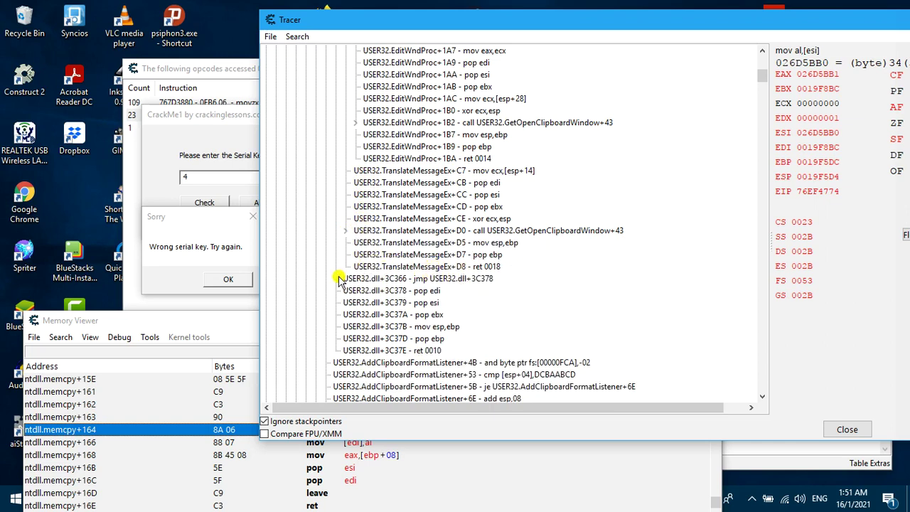
pyautogui.scroll(-2, 339, 278)
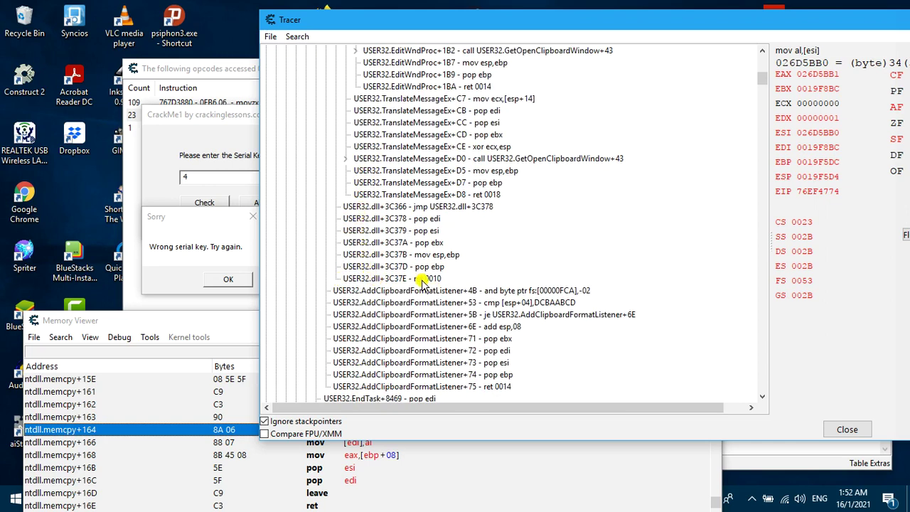
pyautogui.scroll(-4, 338, 292)
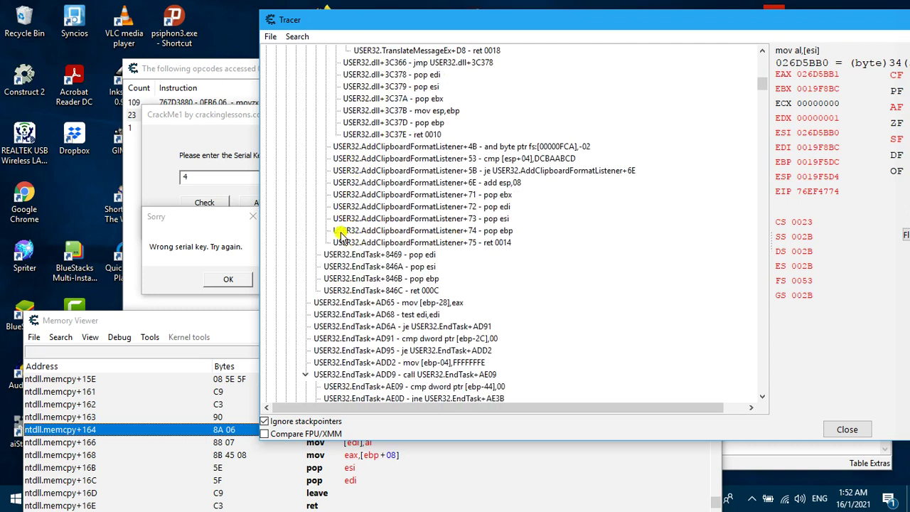
pyautogui.scroll(-2, 329, 260)
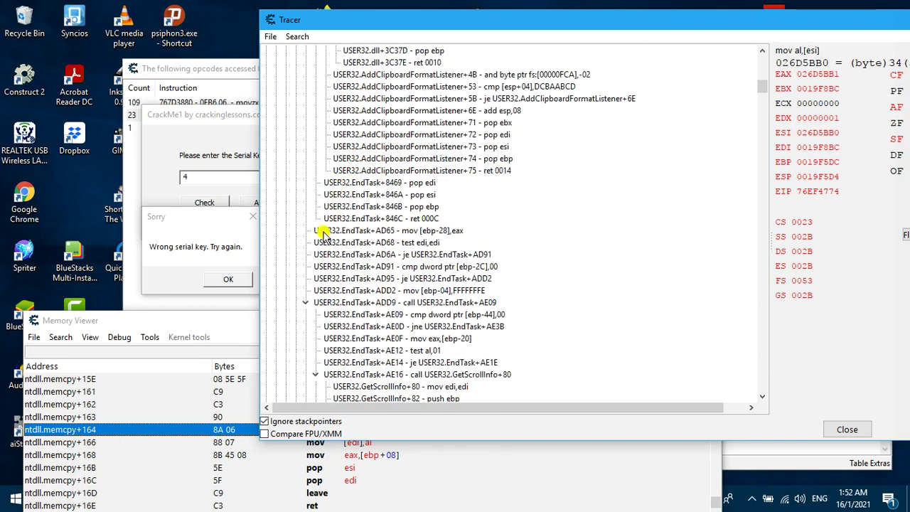
pyautogui.scroll(-3, 317, 234)
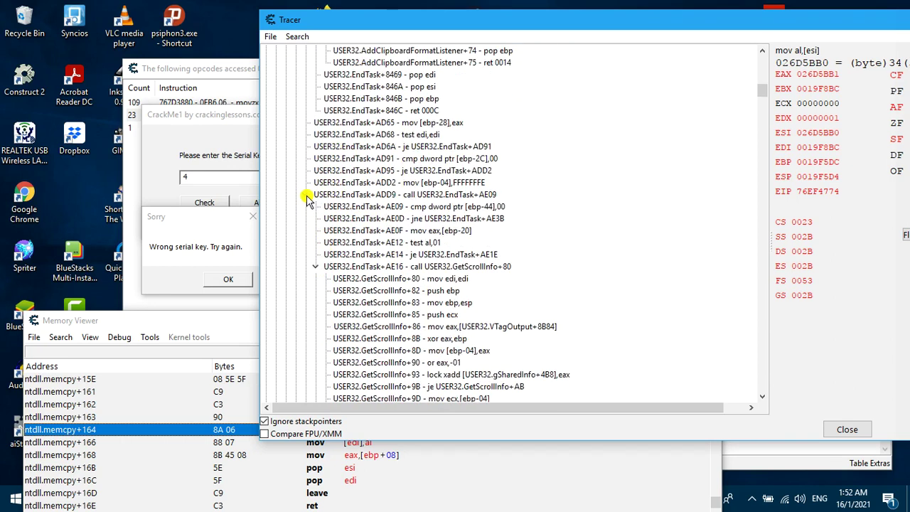
pyautogui.click(306, 195)
pyautogui.scroll(-1, 334, 210)
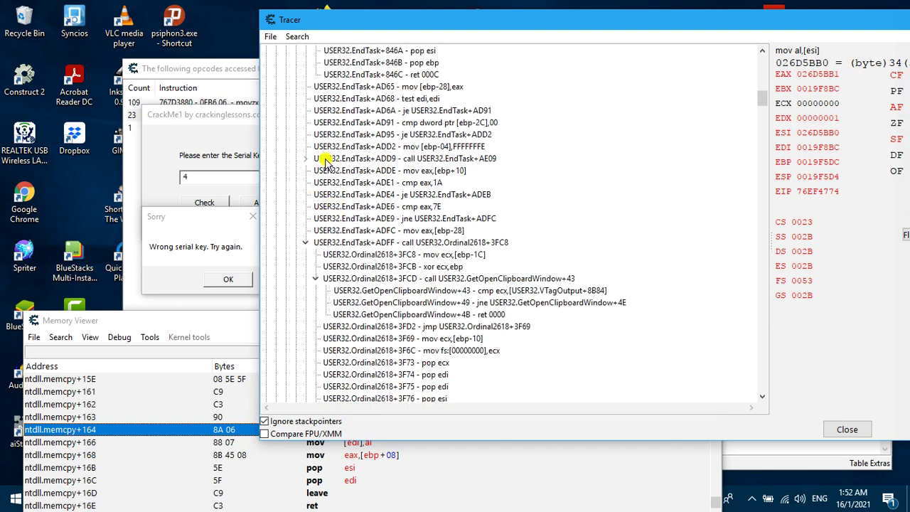
pyautogui.click(304, 242)
# Step: Collapse EndTask+A626's GetOpenClipboardWindow calls and GetWindowTextA+90's Ordinal2618 children
pyautogui.scroll(-1, 344, 238)
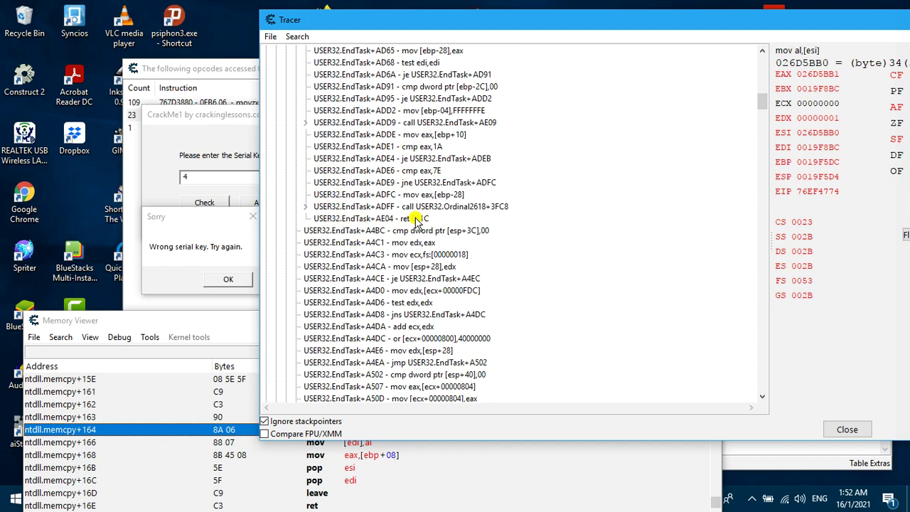
pyautogui.scroll(-3, 313, 235)
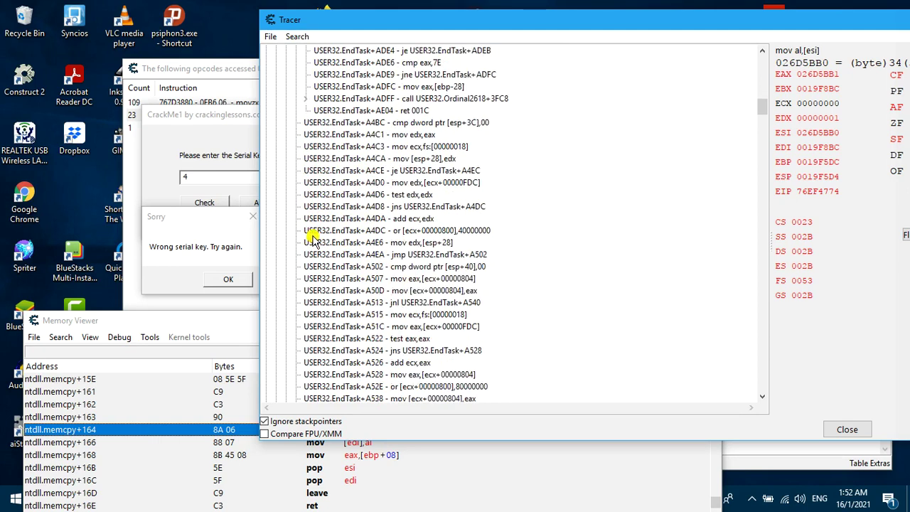
pyautogui.scroll(-7, 313, 237)
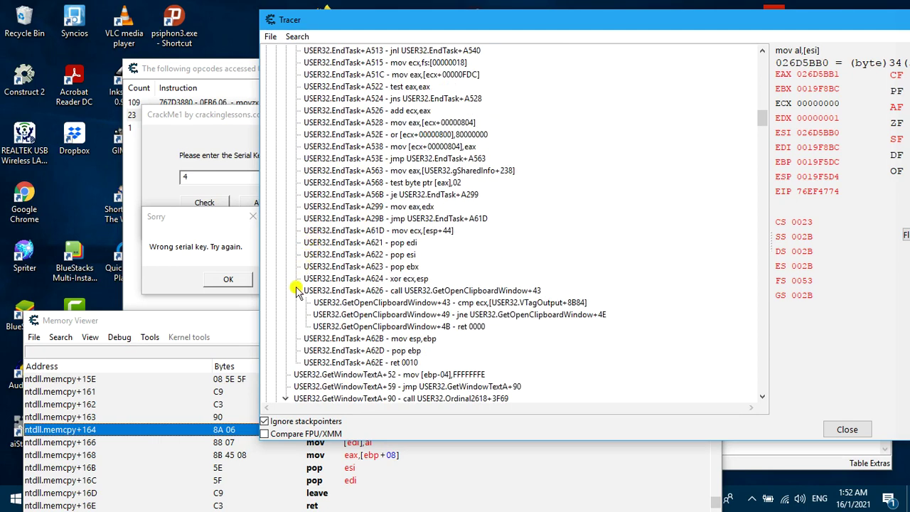
pyautogui.scroll(-1, 297, 292)
pyautogui.click(296, 255)
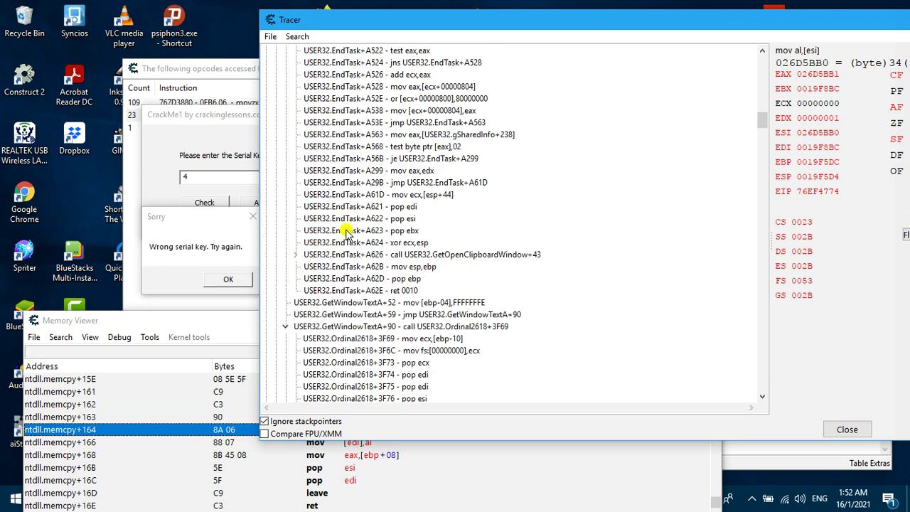
pyautogui.scroll(-1, 377, 291)
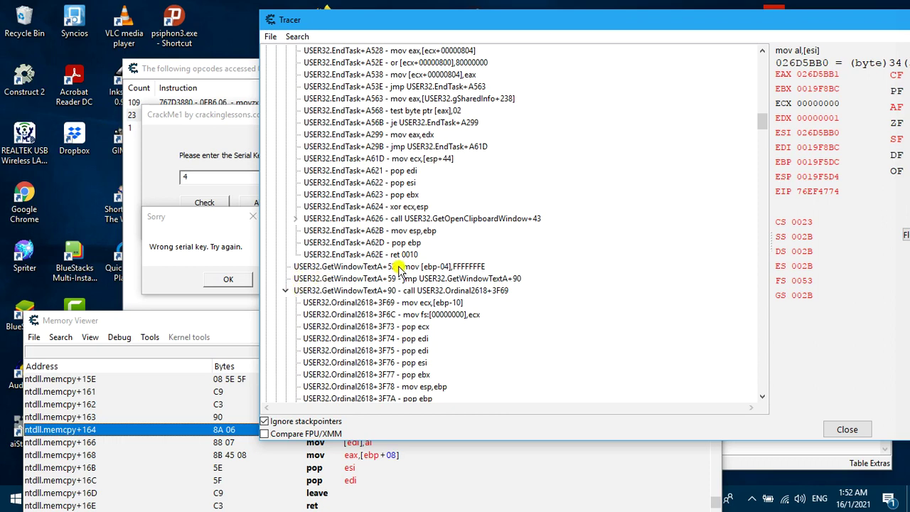
pyautogui.click(285, 291)
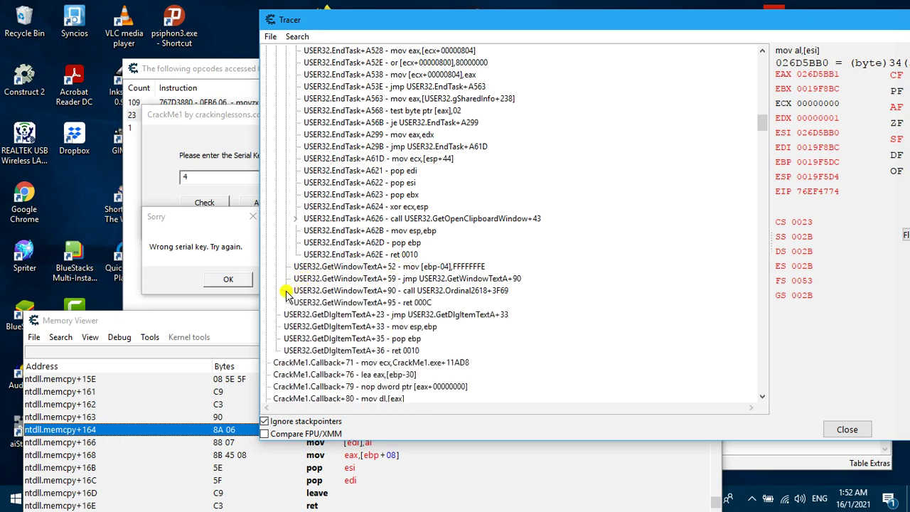
pyautogui.scroll(-2, 313, 268)
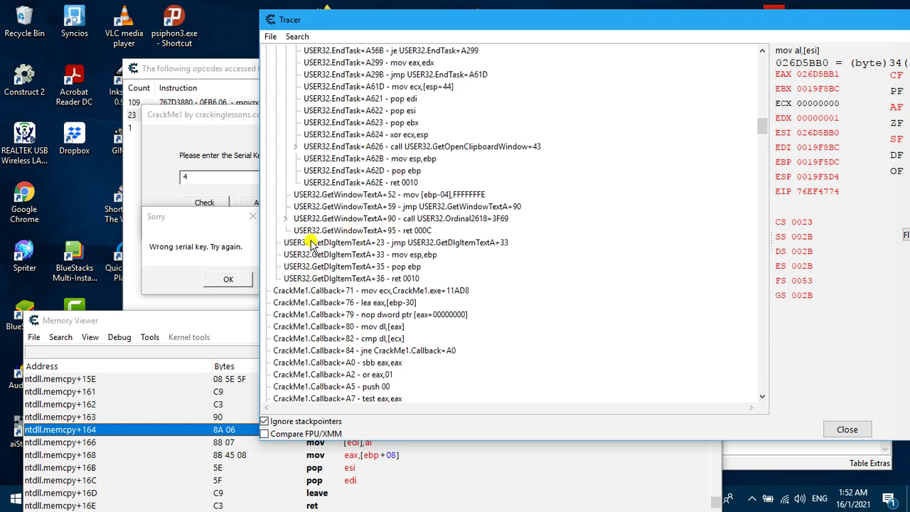
pyautogui.scroll(-1, 324, 270)
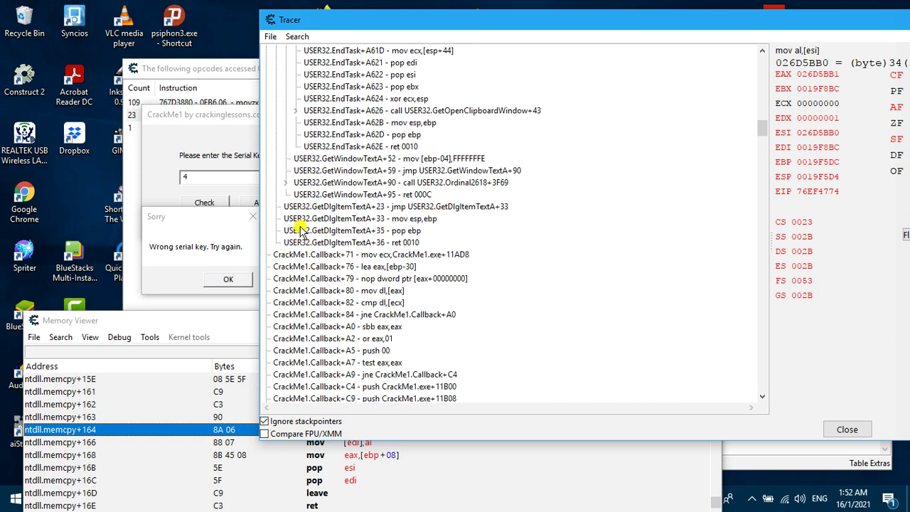
# Step: Select the GetDlgItemTextA+23 trace entry and move the Sorry box off to the left
pyautogui.click(324, 207)
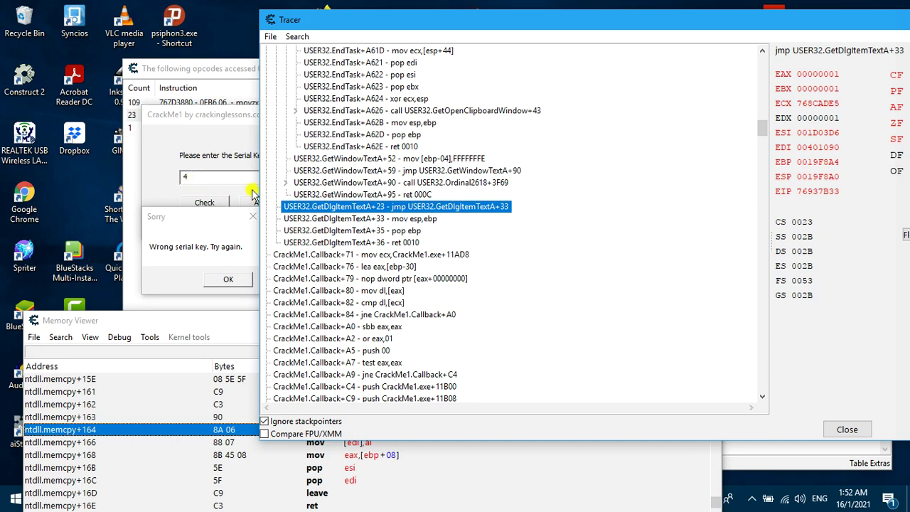
pyautogui.scroll(-1, 467, 212)
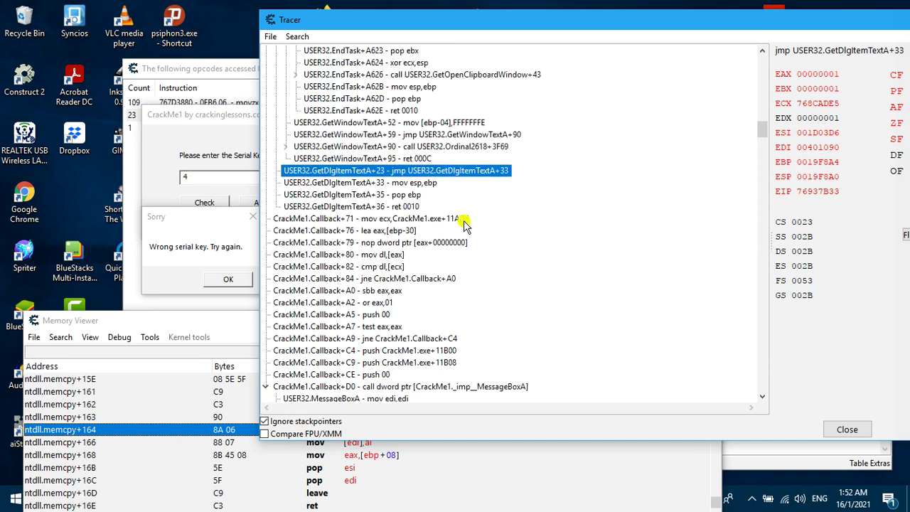
pyautogui.scroll(-1, 413, 210)
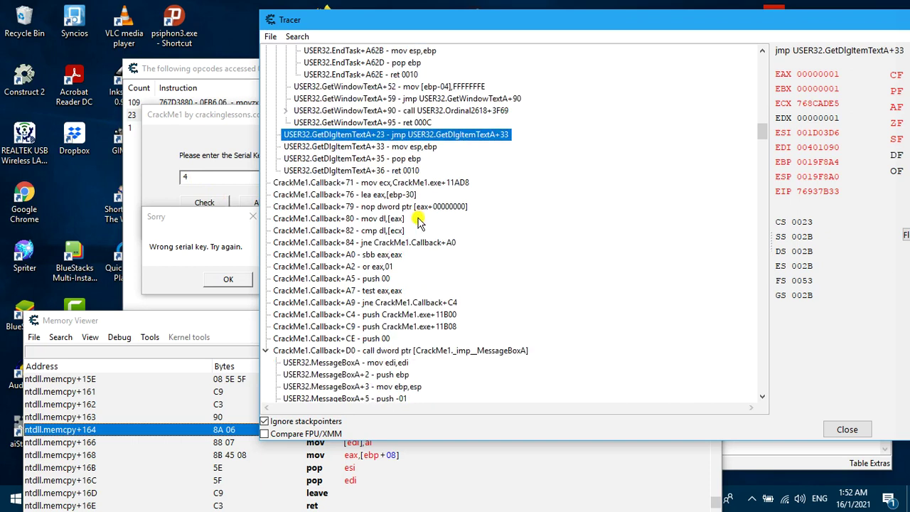
pyautogui.scroll(-1, 395, 181)
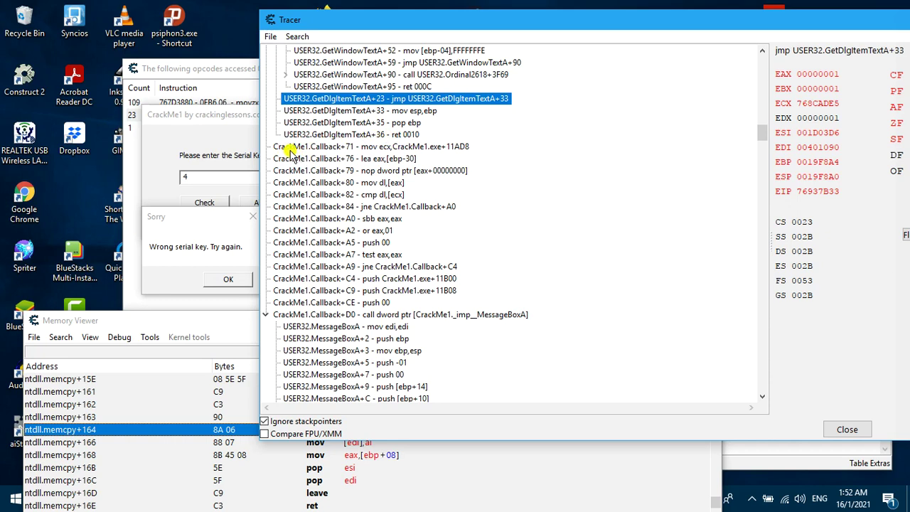
pyautogui.scroll(-1, 290, 155)
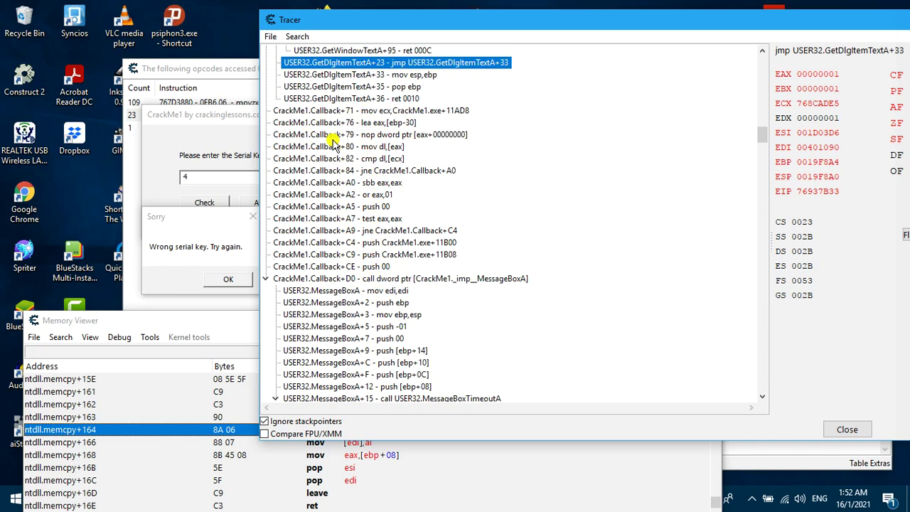
pyautogui.moveTo(197, 219); pyautogui.dragTo(92, 232)
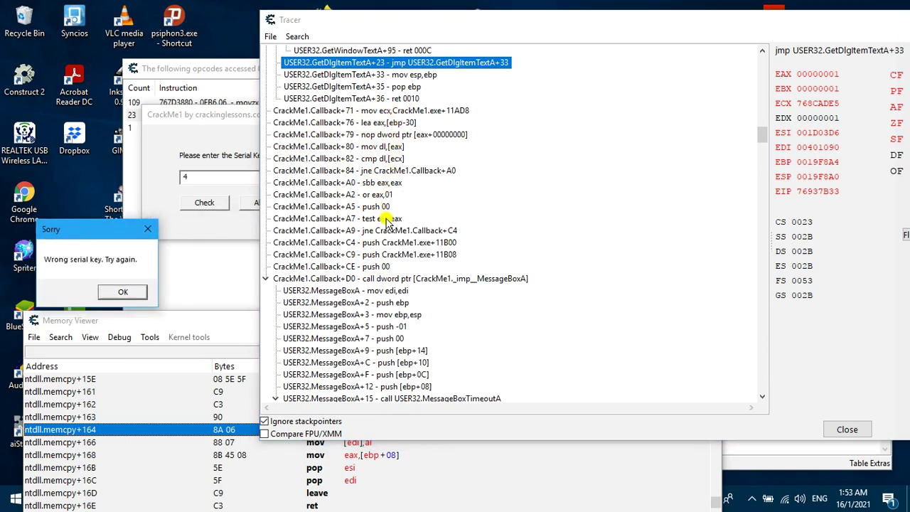
# Step: Collapse the MessageBoxA calls under Callback+D0 and select that trace entry
pyautogui.scroll(-2, 390, 302)
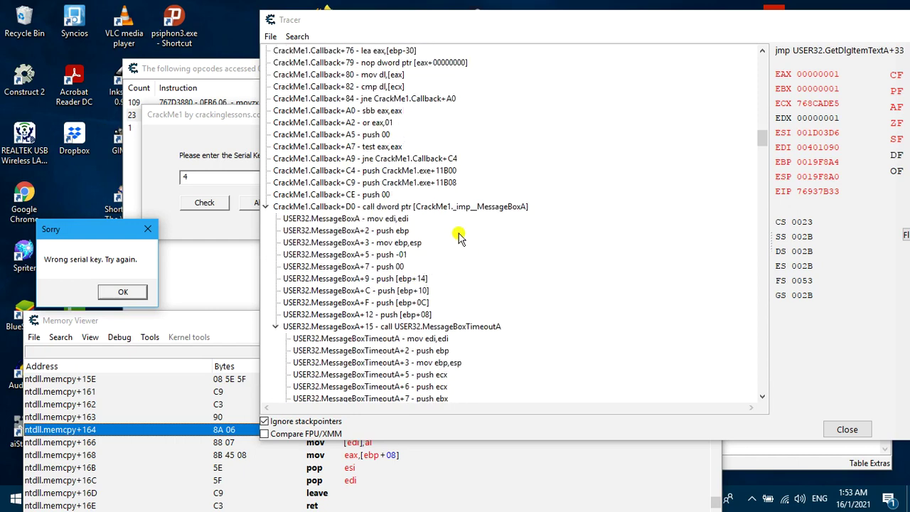
pyautogui.click(265, 207)
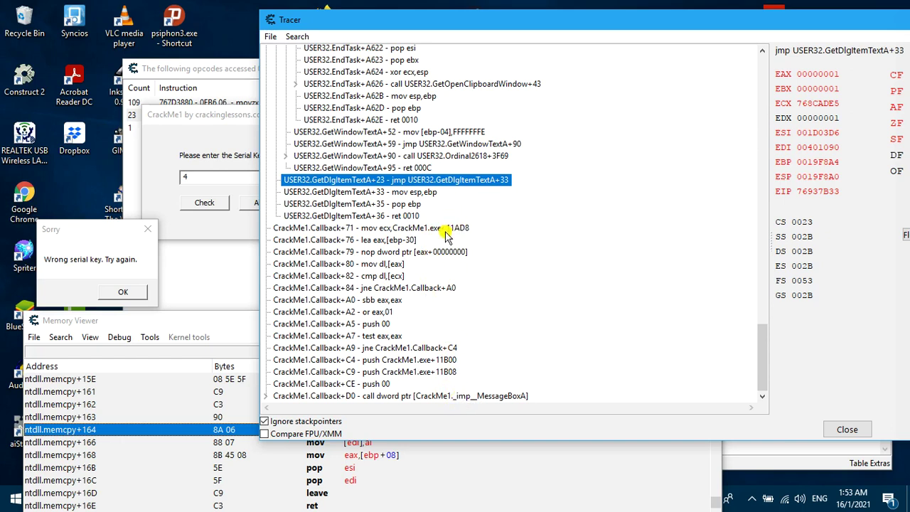
pyautogui.click(464, 397)
# Step: Raise the Memory Viewer, scroll up to Callback+A0, and select the jne at Callback+A9
pyautogui.click(228, 326)
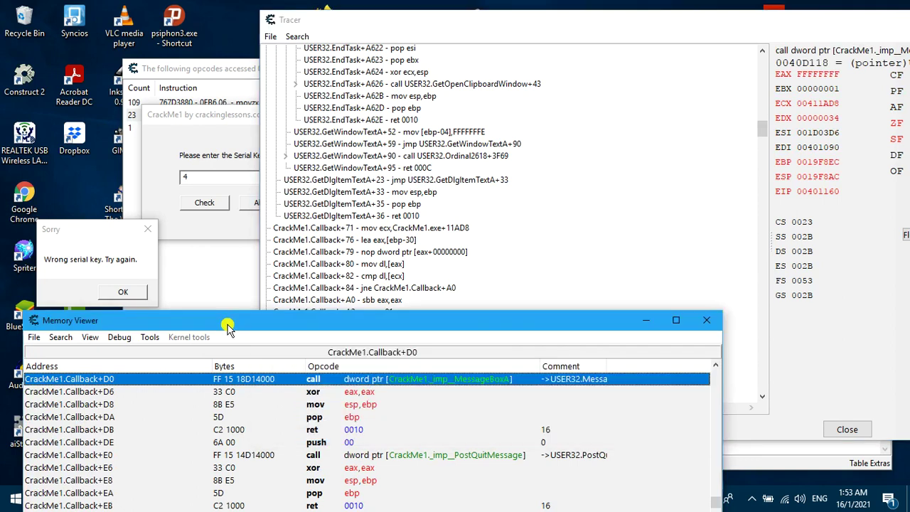
pyautogui.moveTo(227, 326); pyautogui.dragTo(236, 74)
pyautogui.scroll(1, 562, 174)
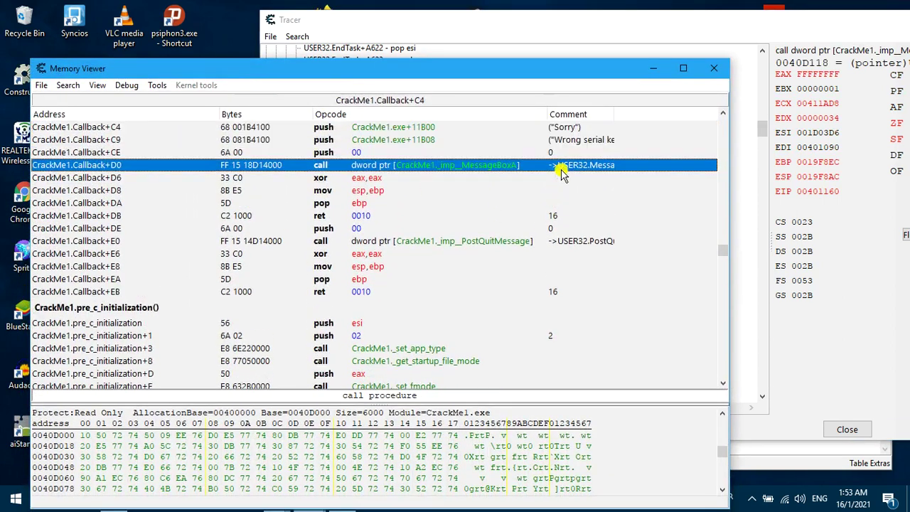
pyautogui.scroll(5, 562, 174)
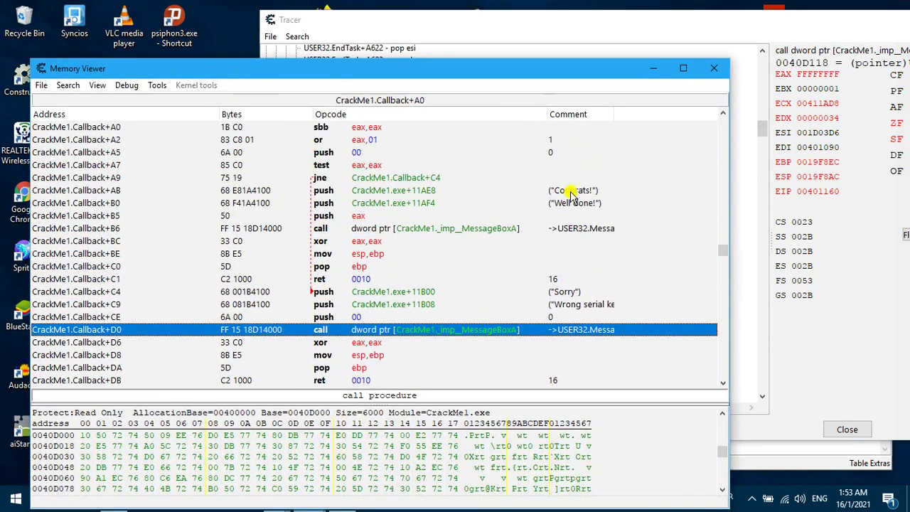
pyautogui.click(345, 179)
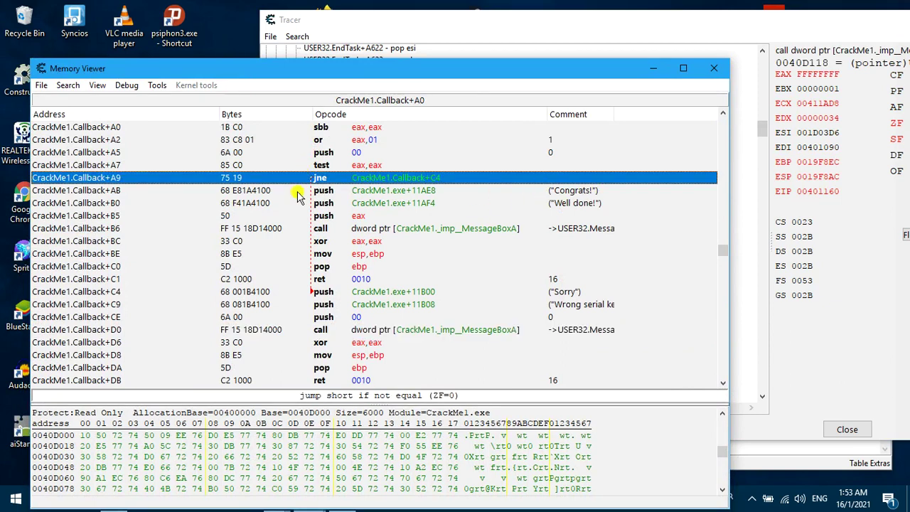
pyautogui.click(342, 332)
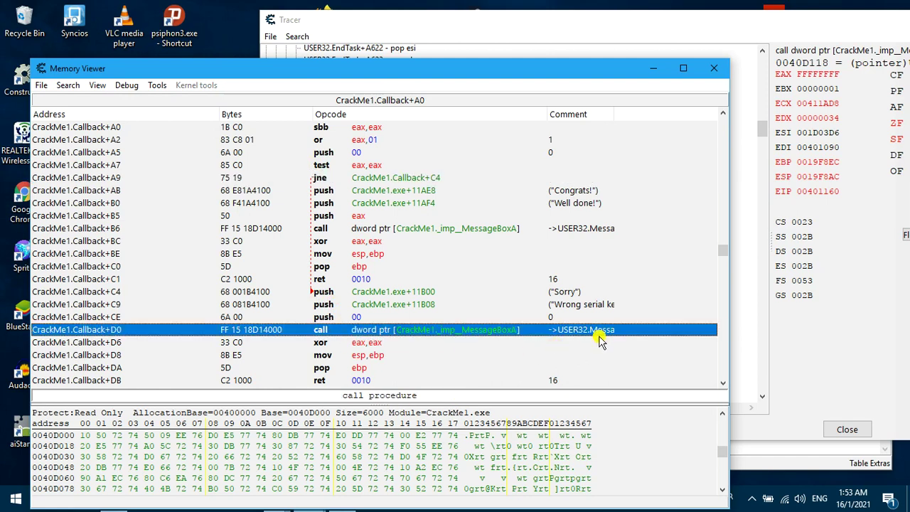
pyautogui.click(333, 180)
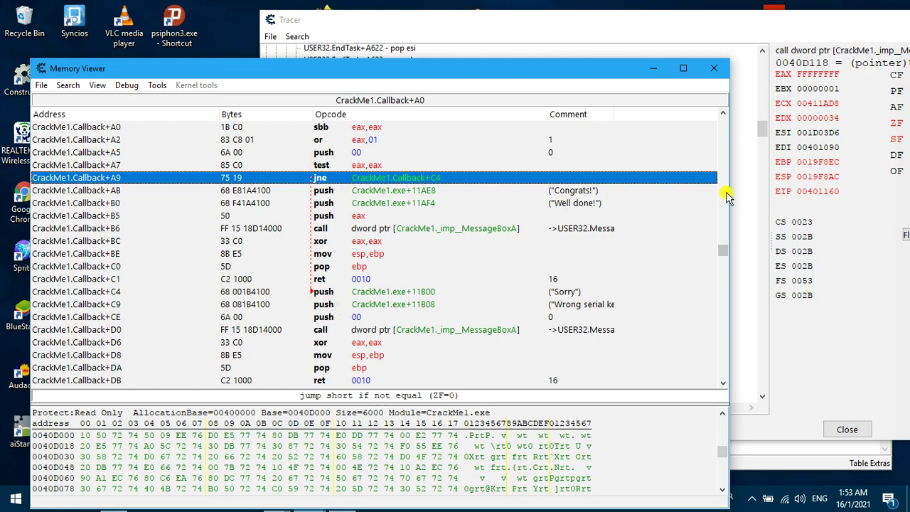
# Step: Widen Memory Viewer, park it top-left, and show CrackMe1.Callback from +98 through the jne at +A9
pyautogui.moveTo(730, 197); pyautogui.dragTo(792, 213)
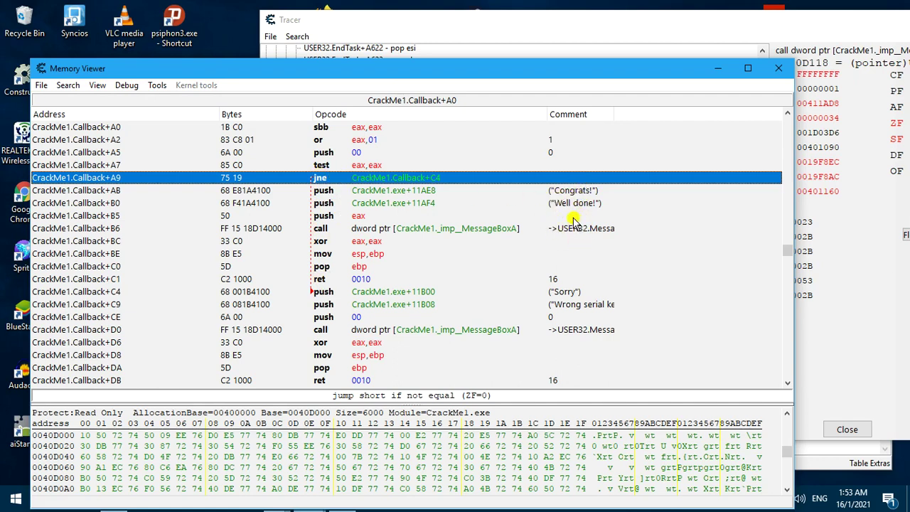
pyautogui.scroll(2, 573, 220)
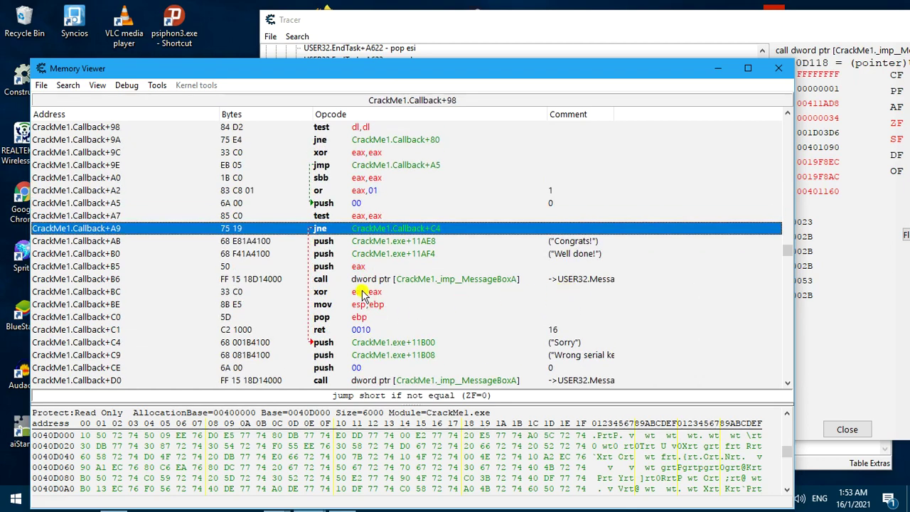
pyautogui.moveTo(480, 71); pyautogui.dragTo(484, 36)
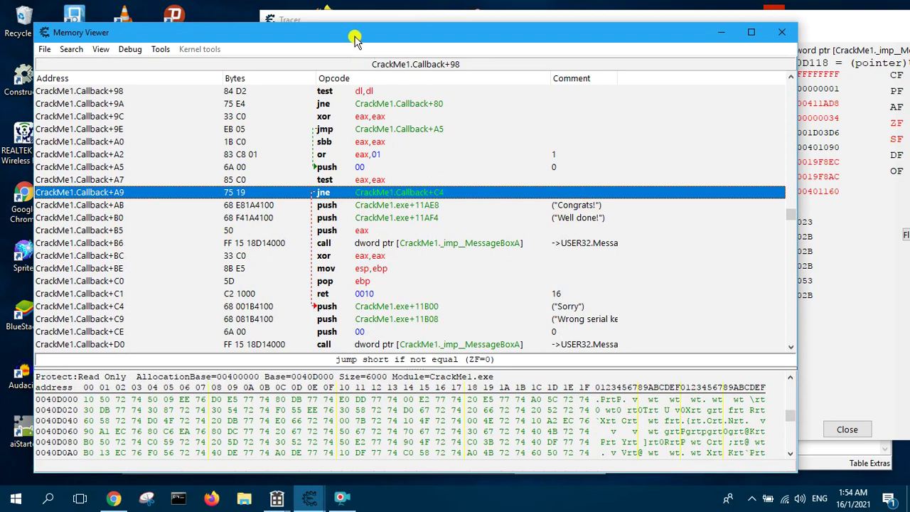
pyautogui.moveTo(353, 36); pyautogui.dragTo(542, 159)
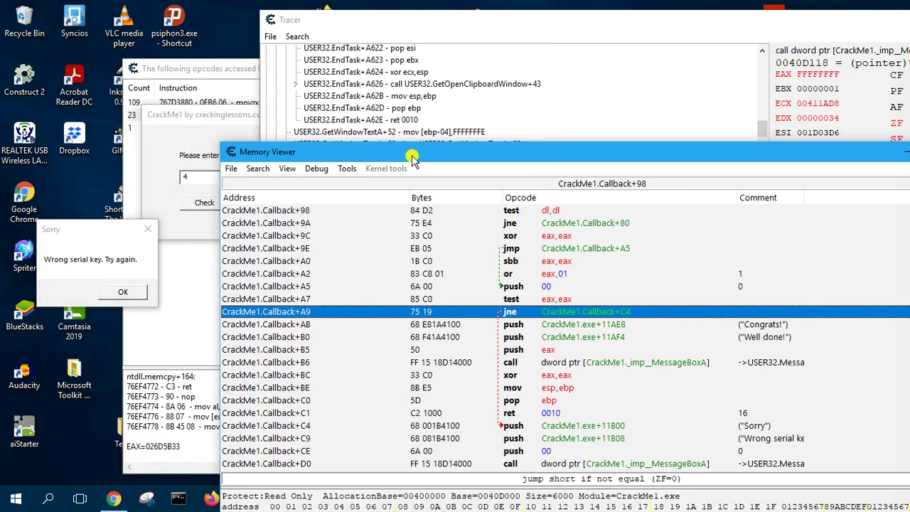
pyautogui.moveTo(412, 158); pyautogui.dragTo(250, 47)
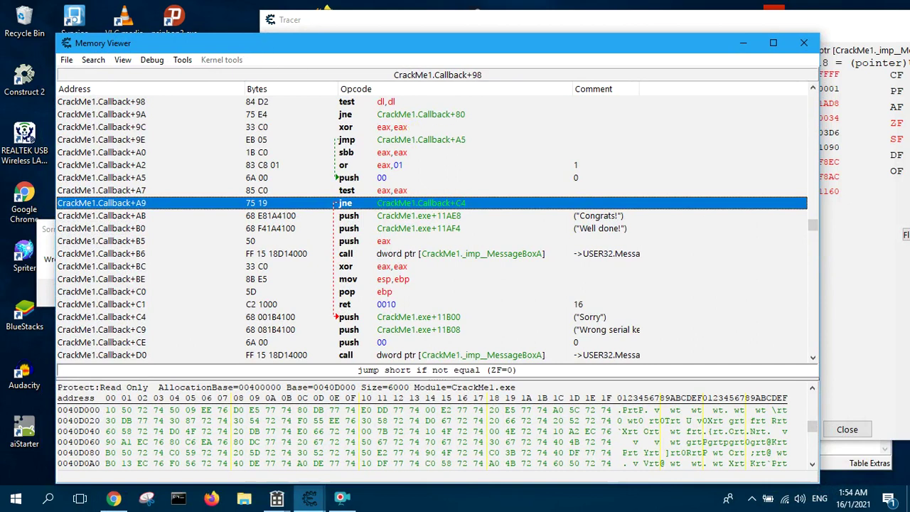